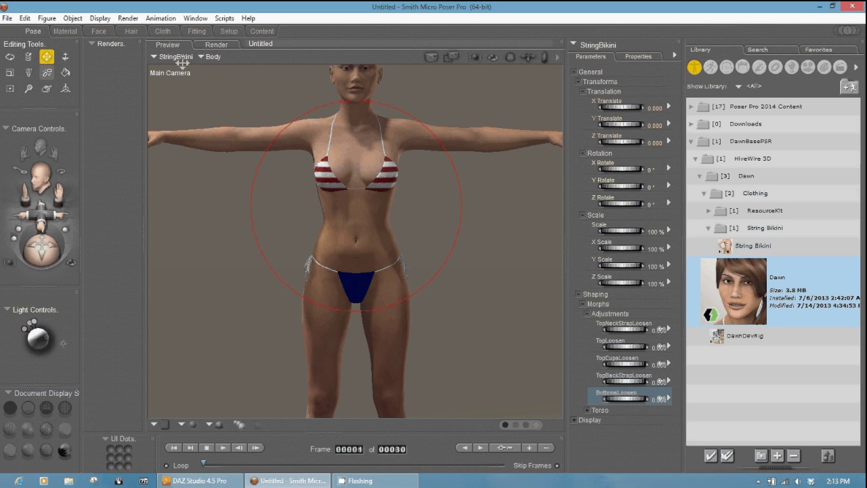
Step: Select Dawn from Poser's figure list instead of the bikini, then orbit the Main Camera around her
left_click(168, 57)
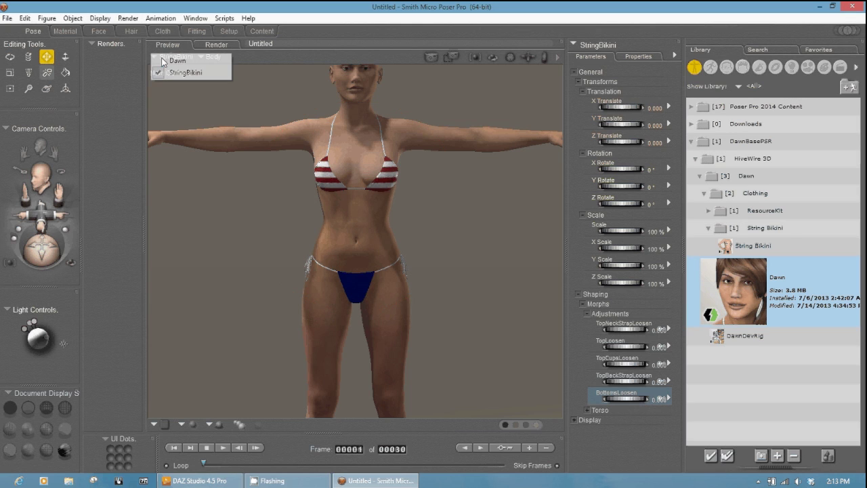
left_click(176, 61)
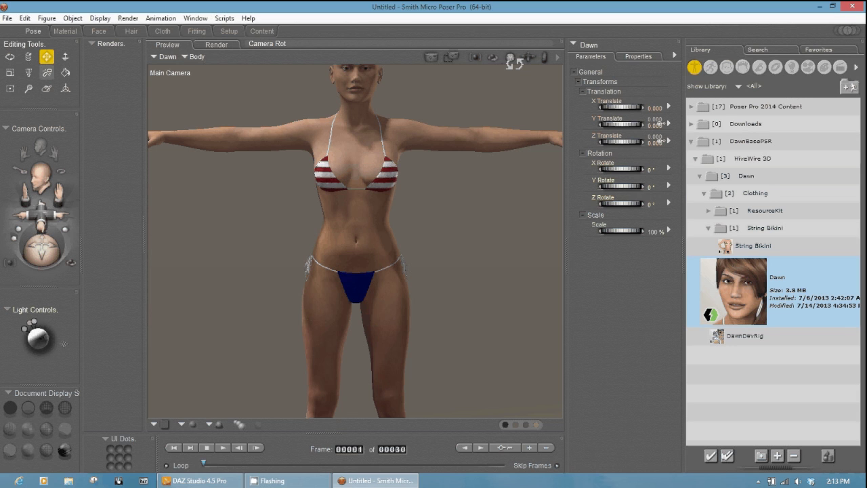
left_click_drag(513, 61, 513, 61)
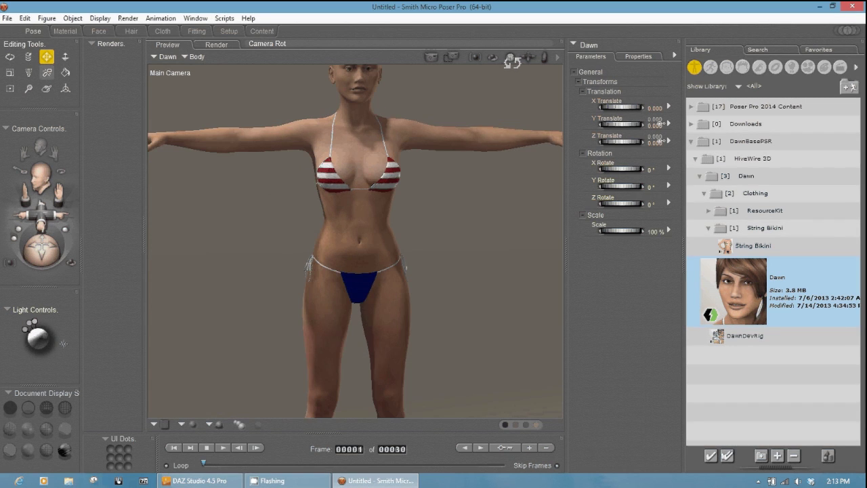
Step: Apply the Jumping 01 pose from DawnBasePSR > HiveWire 3D > Dawn > EverydayPoses, then switch to DAZ Studio
left_click(711, 68)
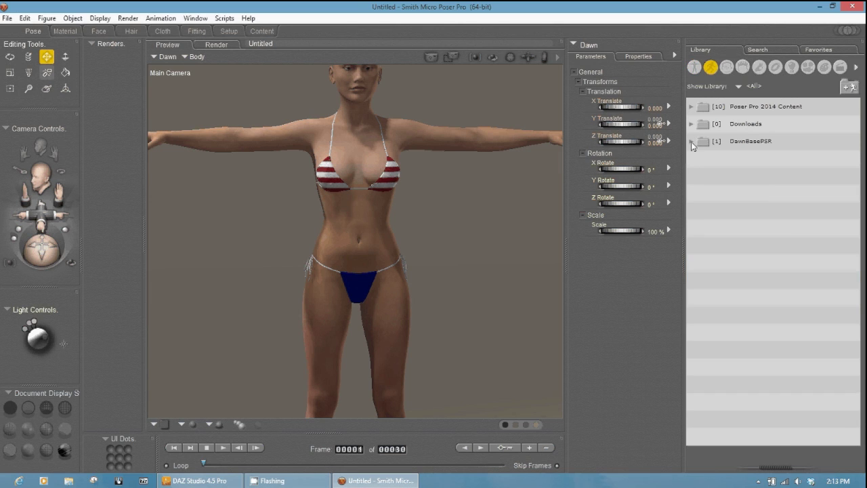
left_click(691, 142)
left_click(696, 159)
left_click(700, 177)
left_click(705, 194)
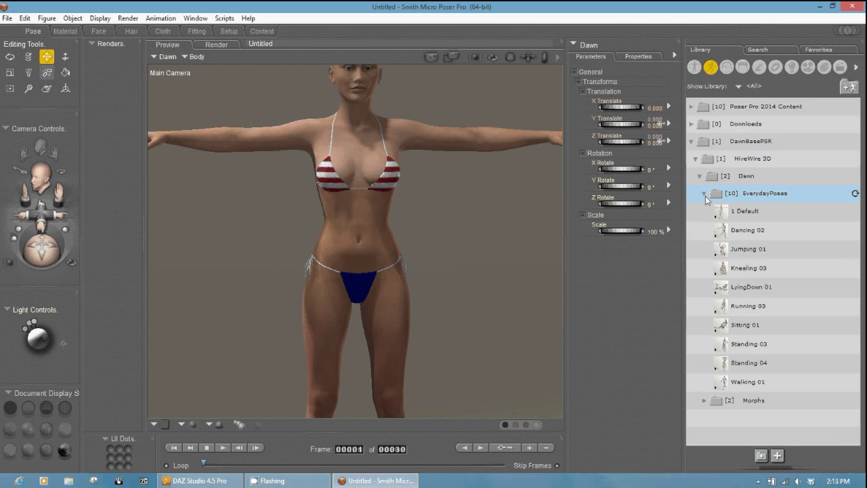
left_click(749, 250)
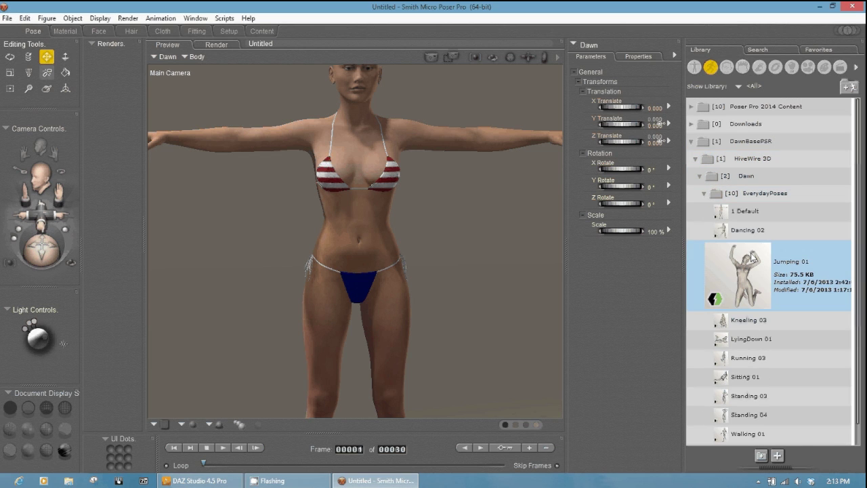
double_click(753, 256)
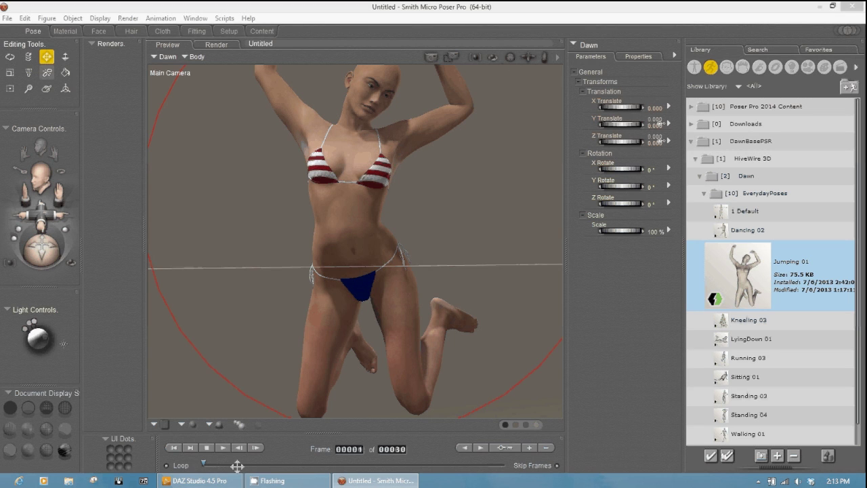
left_click(200, 480)
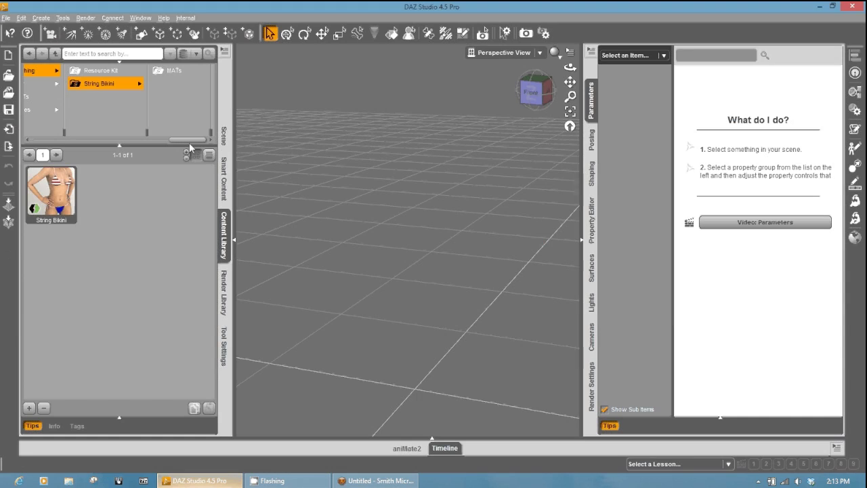
Step: Browse the Content Library's DAZ Studio Formats and Poser Formats folders, ending on DAZ Studio Formats
left_click_drag(189, 143, 47, 141)
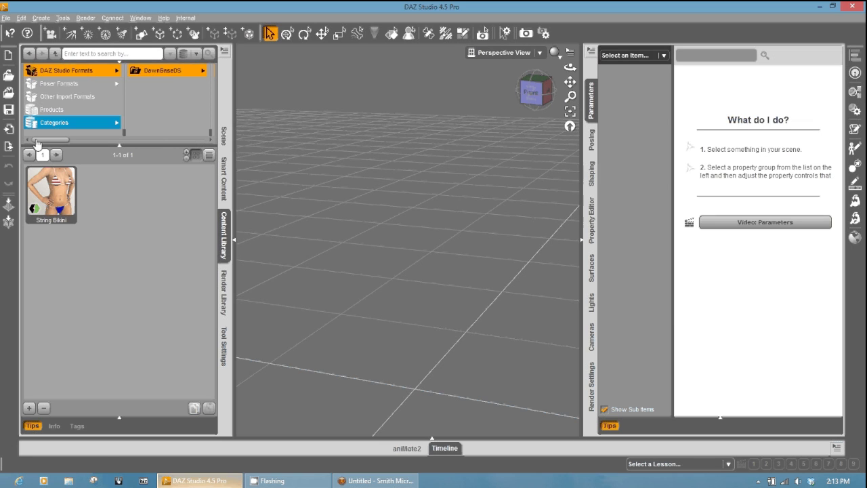
left_click(62, 72)
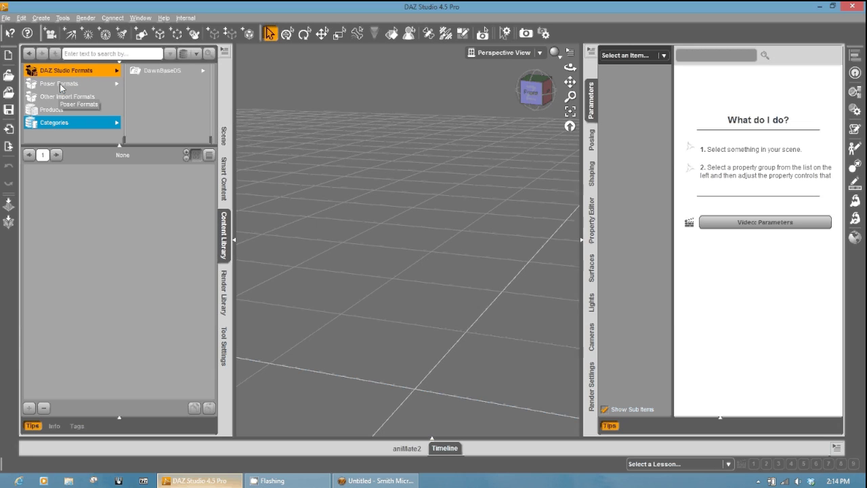
left_click(59, 84)
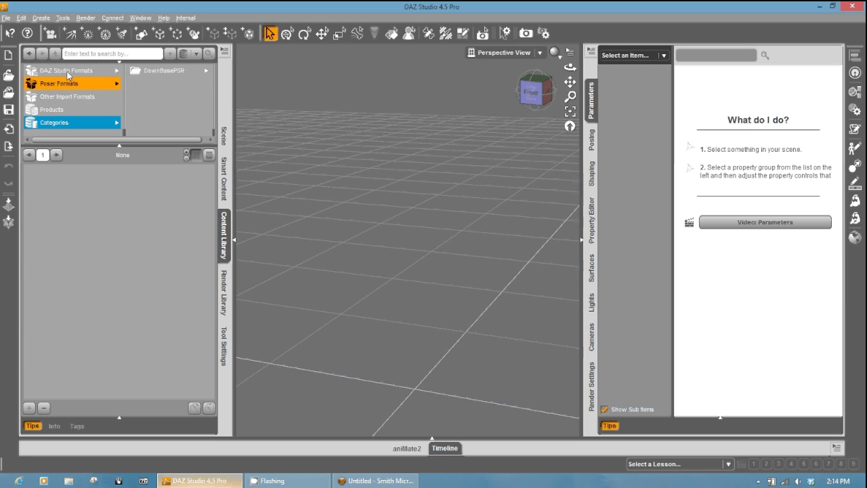
left_click(67, 71)
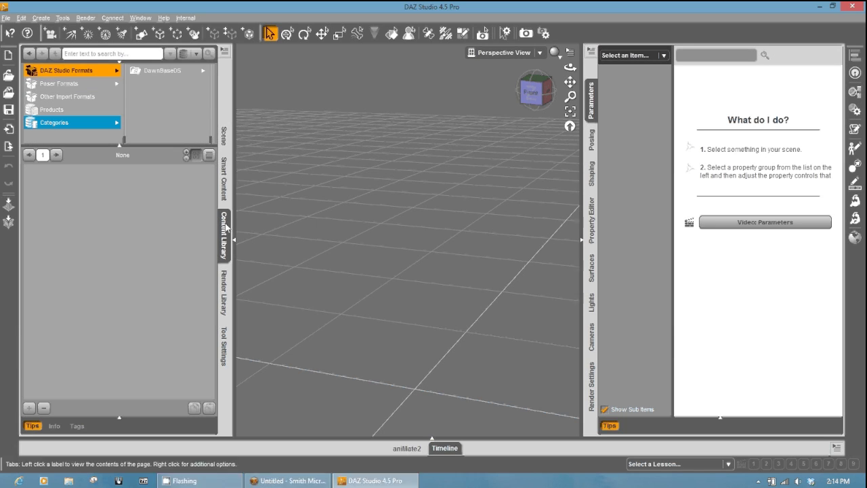
right_click(226, 228)
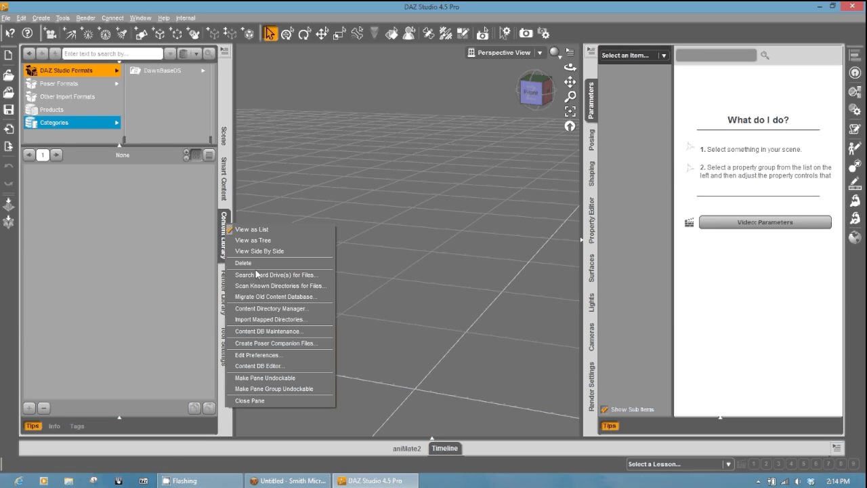
left_click(257, 309)
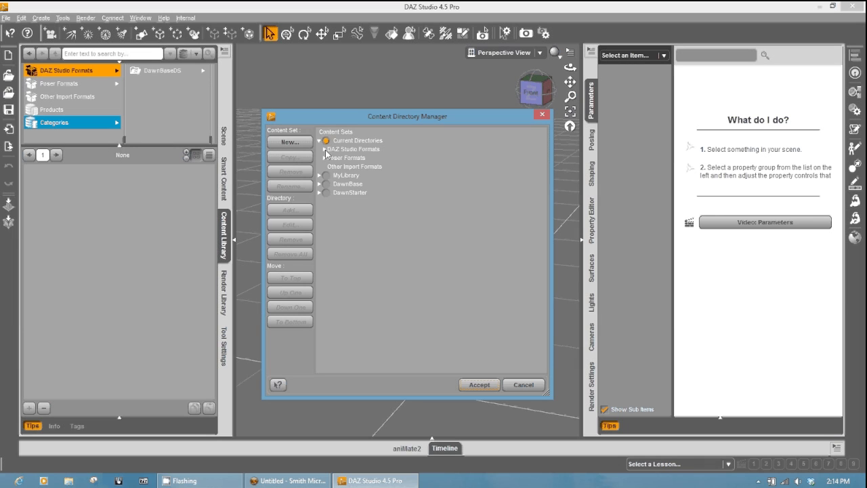
left_click(325, 150)
left_click(360, 150)
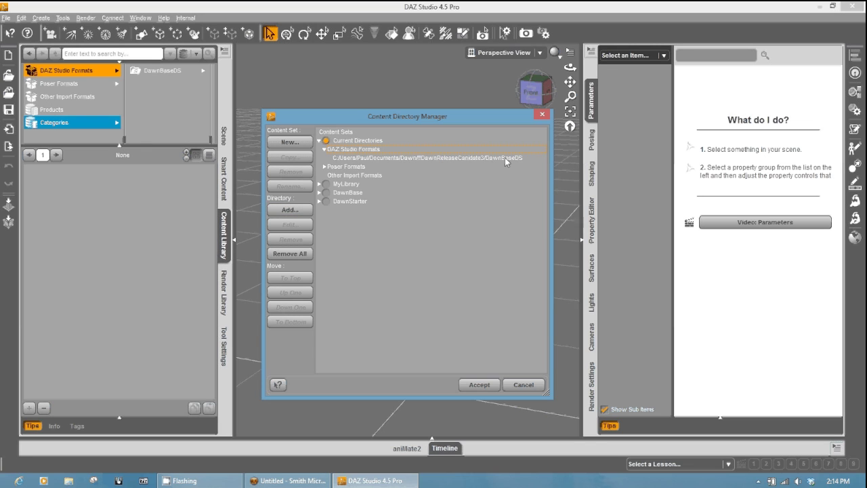
left_click(325, 167)
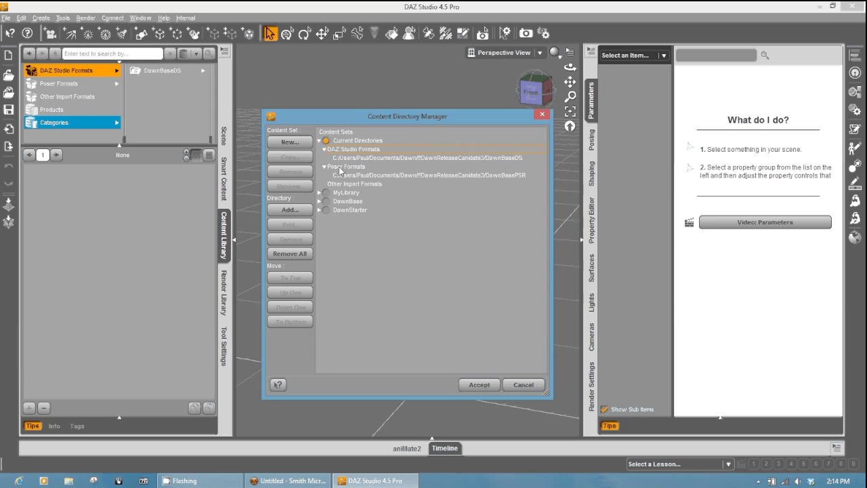
left_click(343, 169)
left_click(303, 212)
left_click(120, 102)
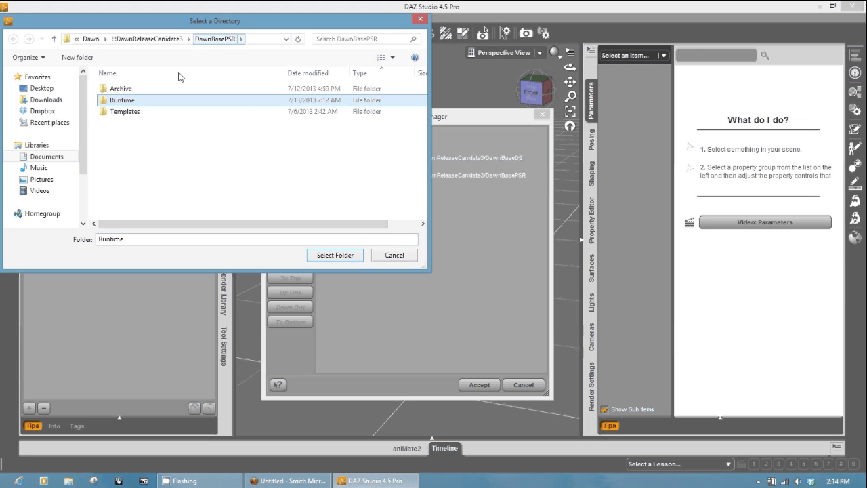
left_click(337, 254)
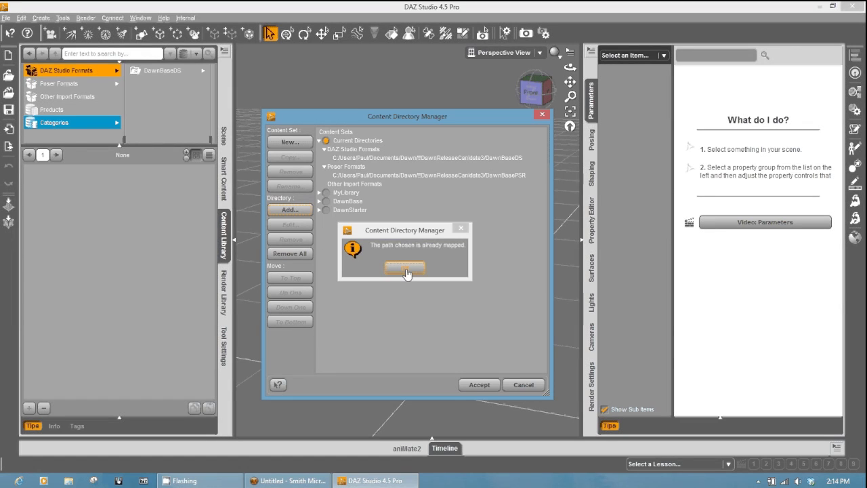
left_click(404, 267)
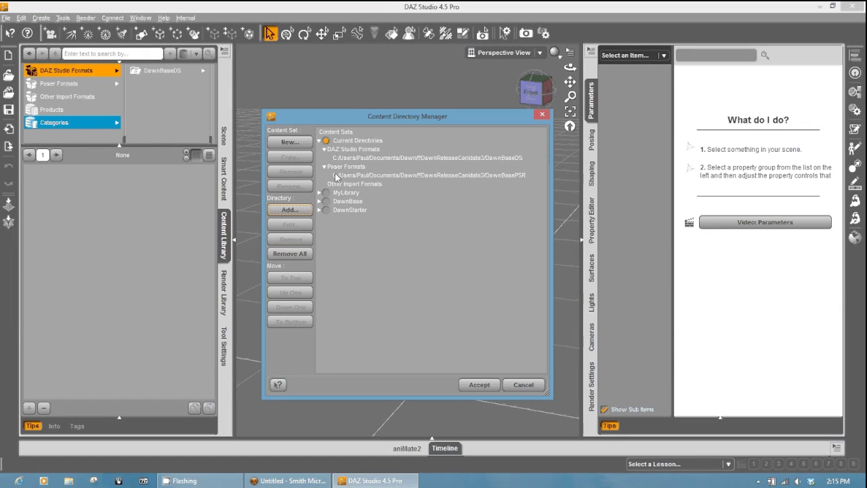
left_click(482, 386)
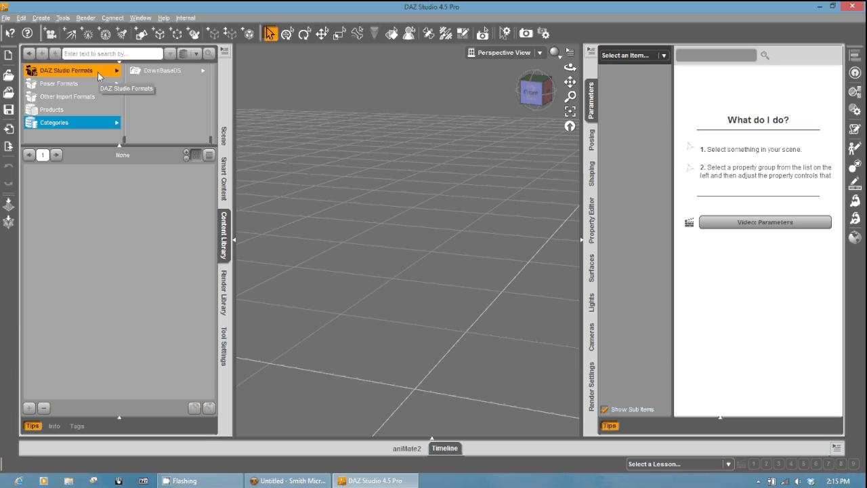
Step: Import String Bikini.cr2 through File > Import with the Poser Files type filter
left_click(161, 69)
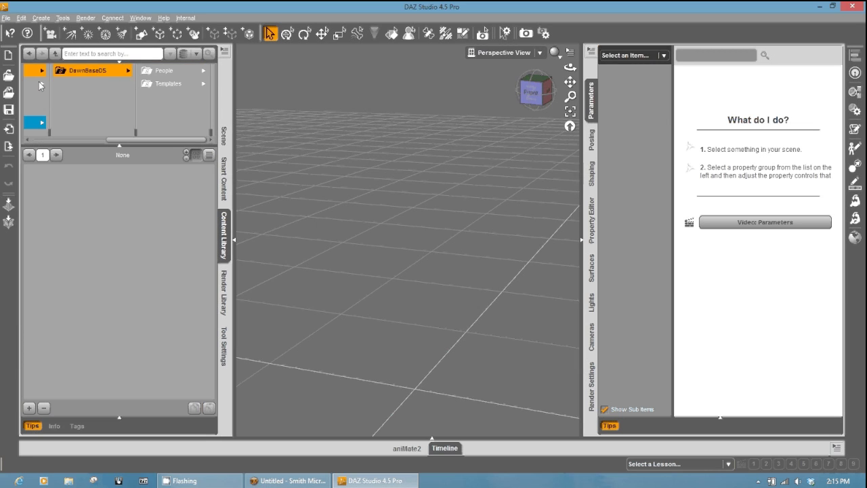
left_click(39, 84)
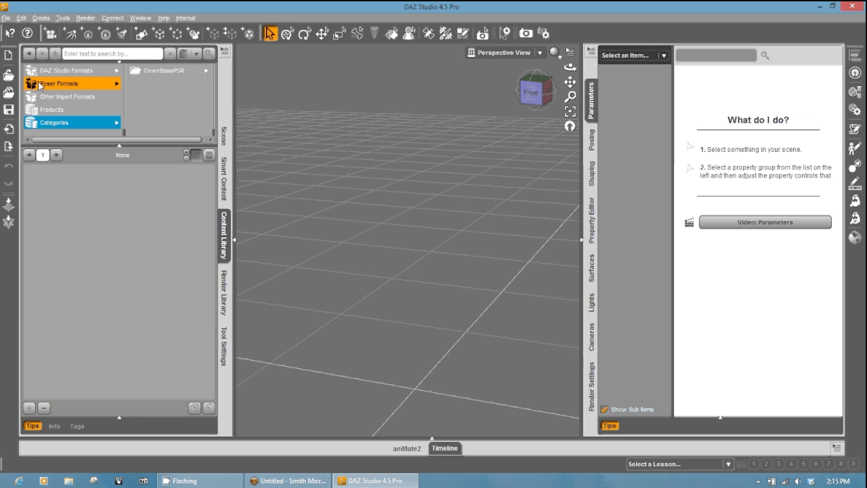
left_click(6, 18)
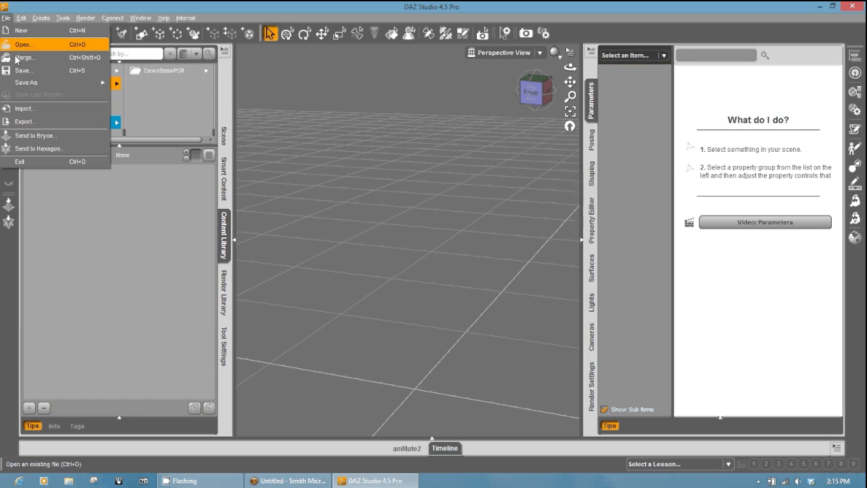
mouse_move(27, 84)
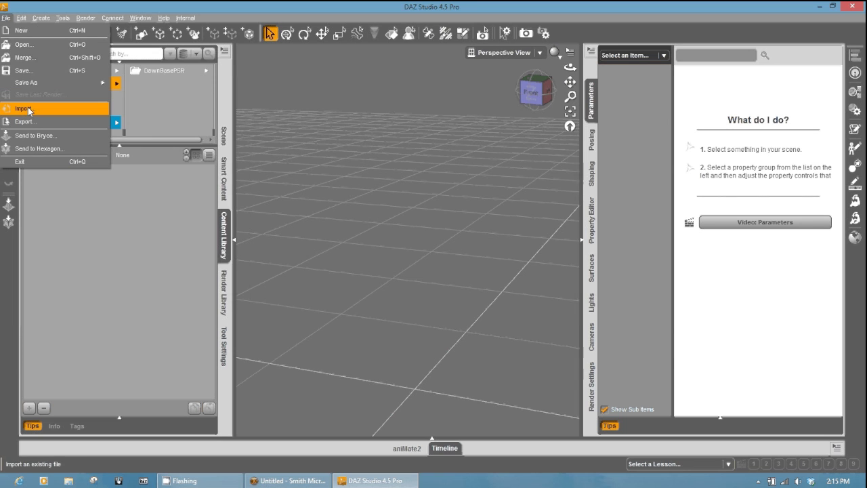
left_click(28, 109)
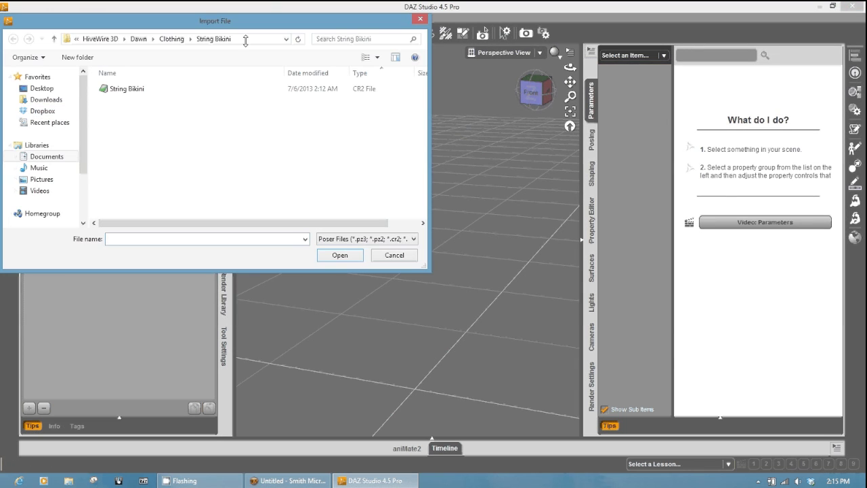
left_click(122, 95)
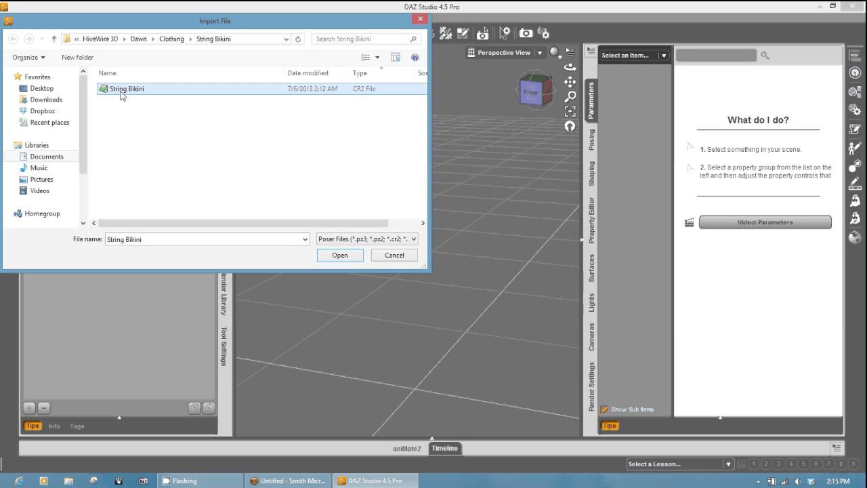
left_click(346, 241)
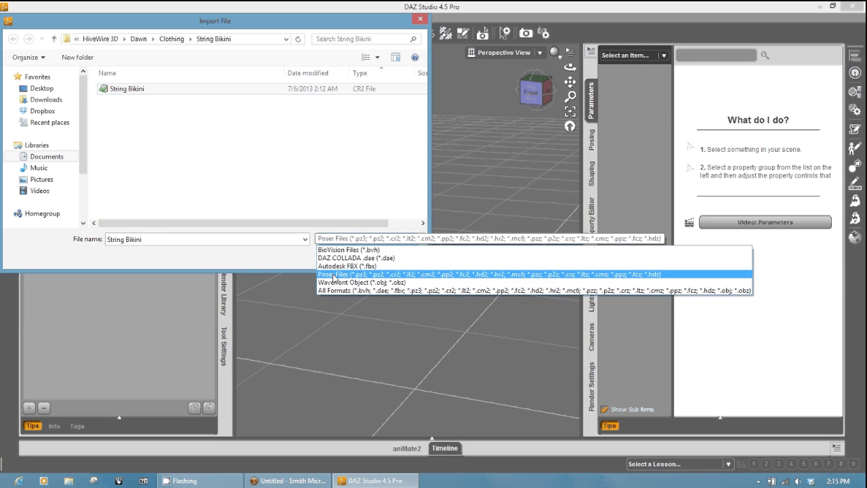
left_click(334, 274)
left_click(340, 256)
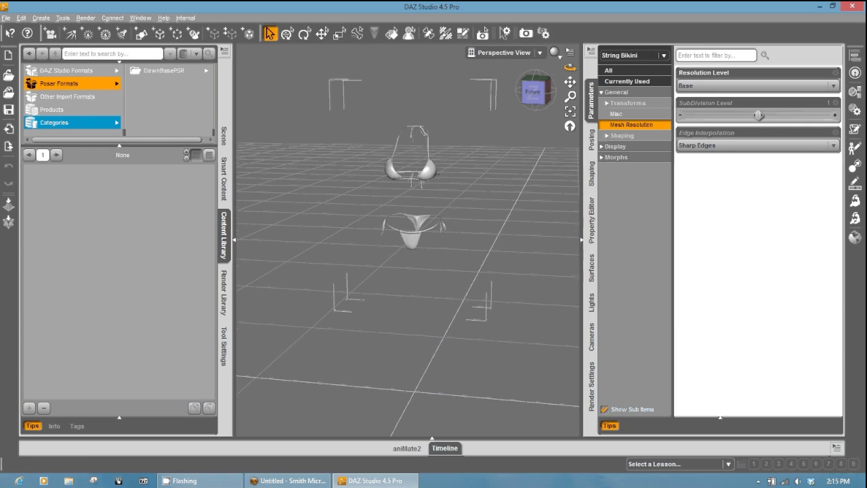
Step: Under Shaping > Morphs > Adjustments, raise the bikini's TopNeckStrapLoosen and BottomsLoosen to 1.00
left_click_drag(493, 179, 503, 179)
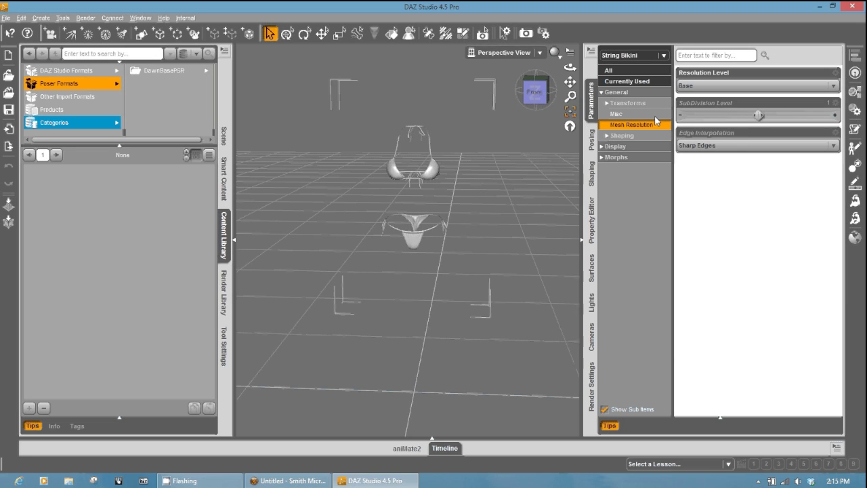
left_click(608, 136)
left_click(614, 146)
left_click(636, 158)
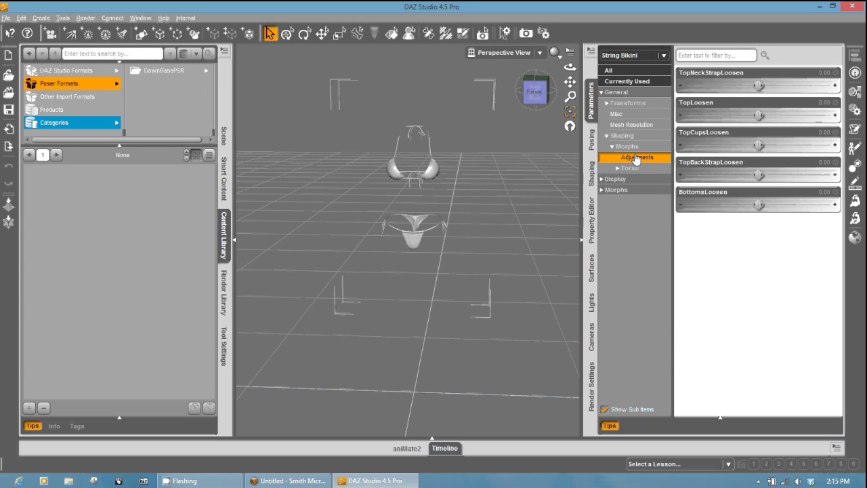
left_click_drag(759, 88, 744, 79)
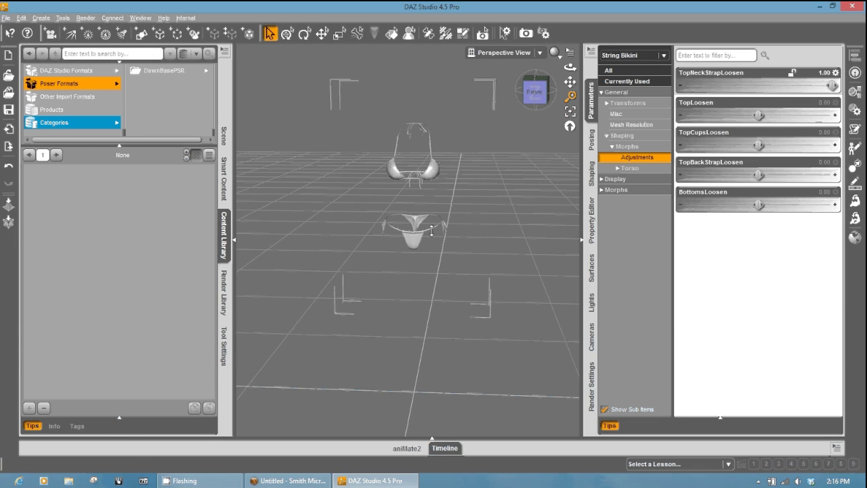
scroll(431, 231, "up", 2)
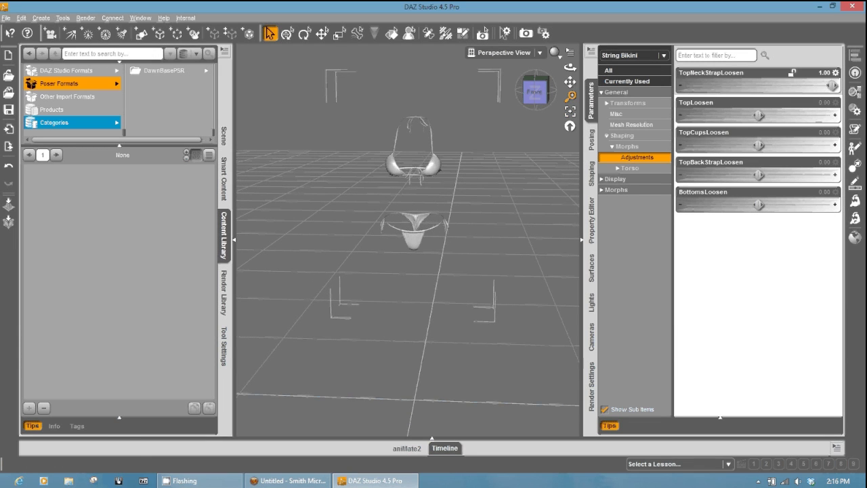
scroll(408, 230, "up", 1)
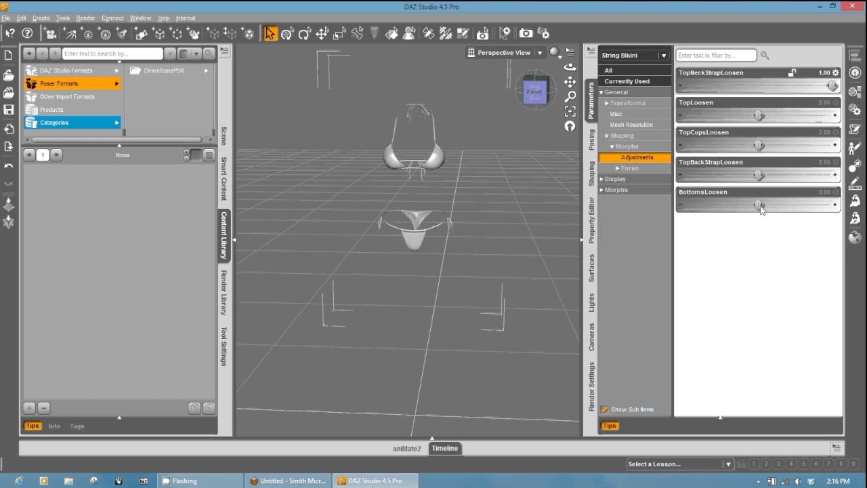
left_click_drag(760, 205, 833, 205)
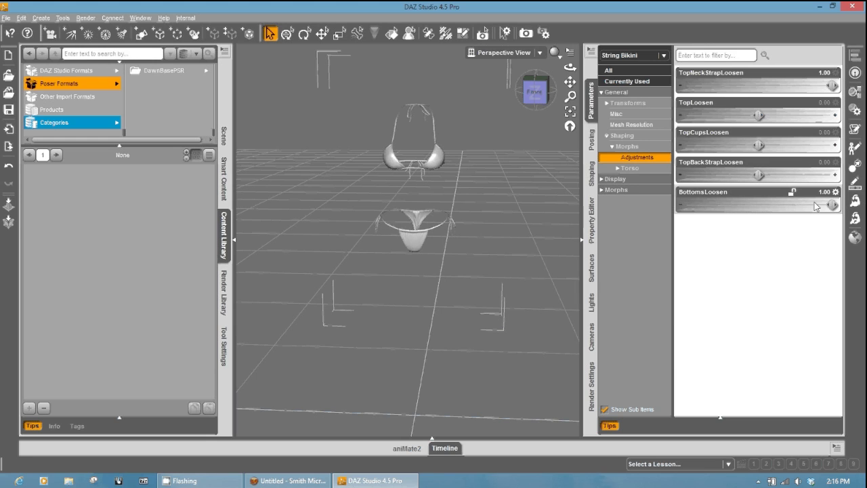
Step: Reset both Loosen morphs to 0.00, then load Dawn from DAZ Studio Formats > DawnBaseDS > People > Dawn
left_click(760, 204)
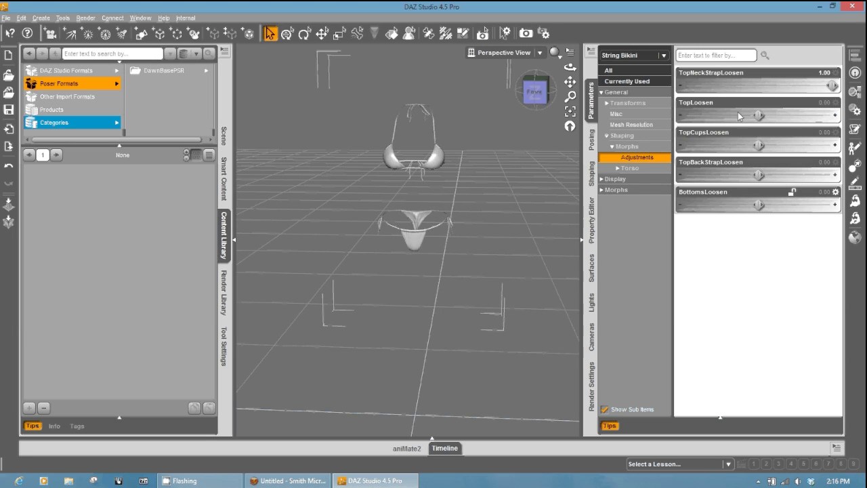
left_click(730, 73)
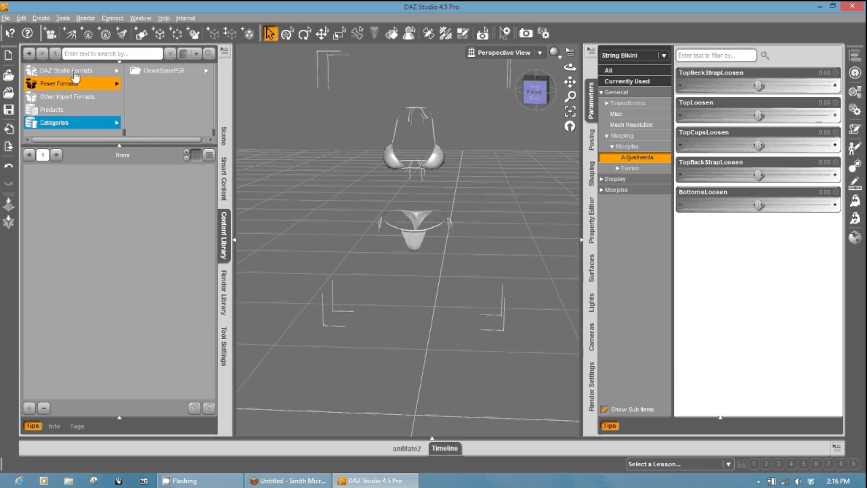
left_click(110, 70)
left_click(162, 72)
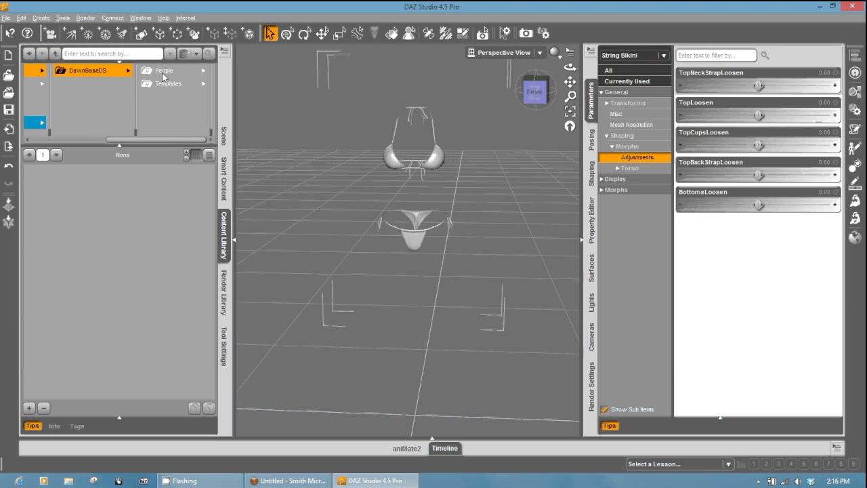
left_click(164, 71)
left_click(166, 70)
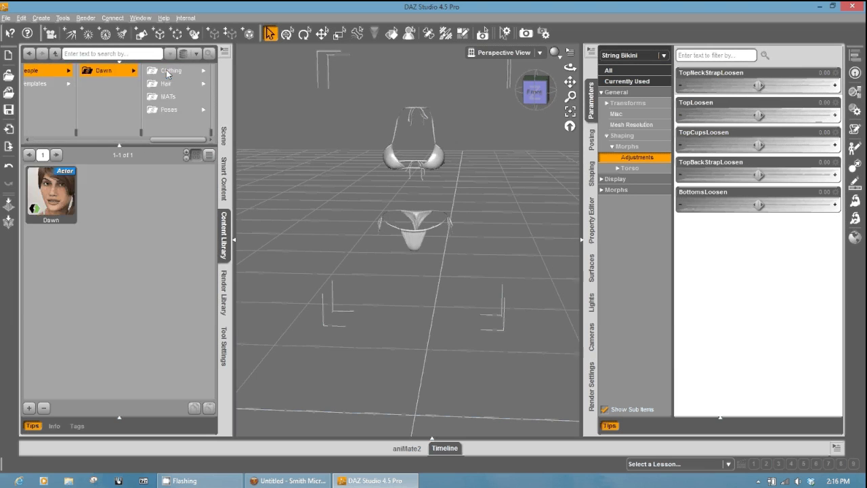
double_click(50, 194)
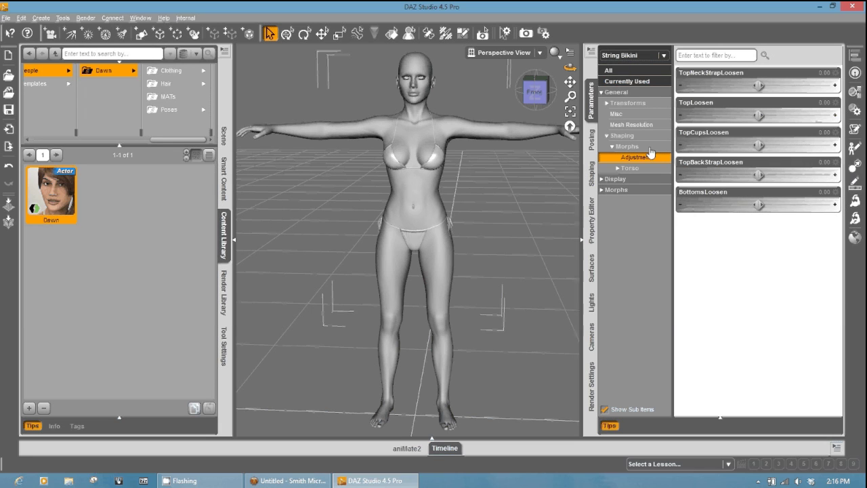
Step: Set the bikini's Misc Fit to option to Dawn and accept the conversion
left_click(616, 115)
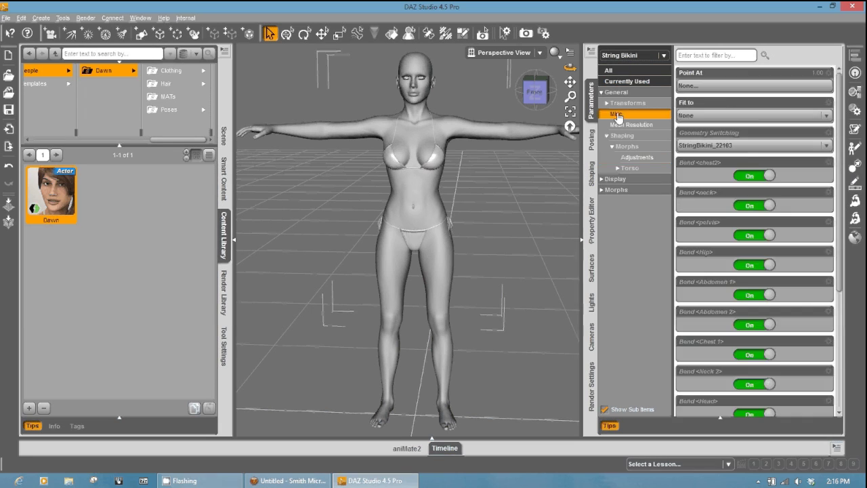
left_click(704, 117)
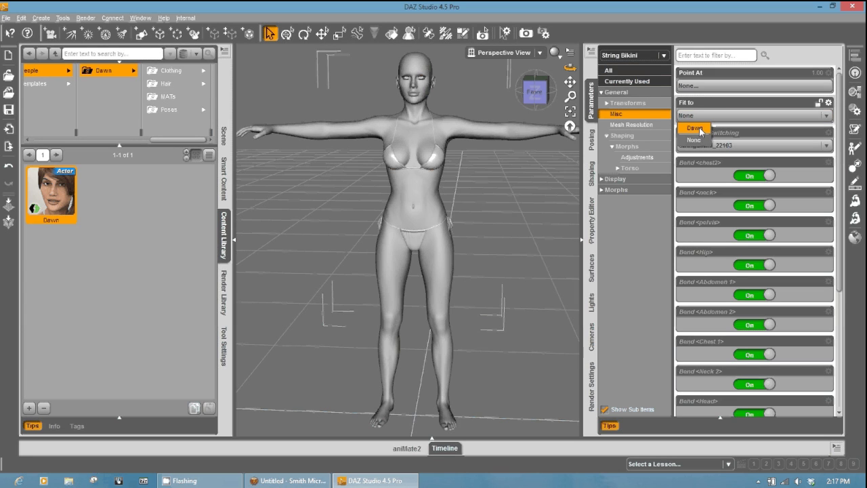
left_click(698, 128)
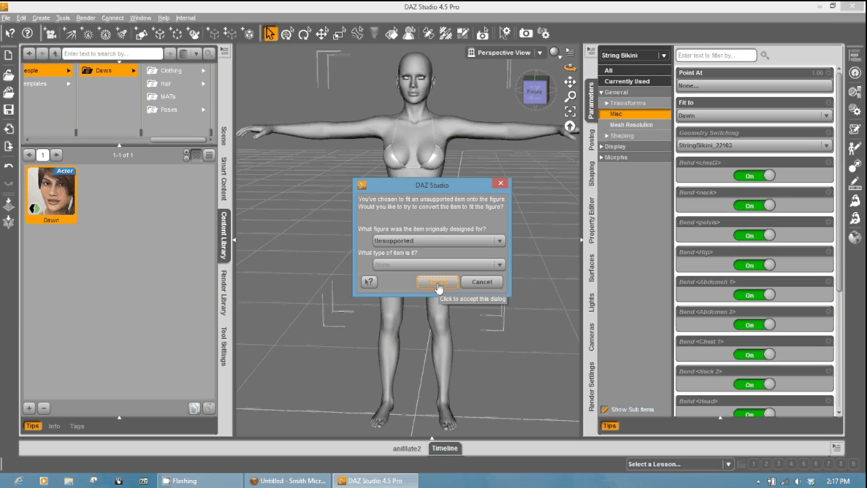
left_click(437, 283)
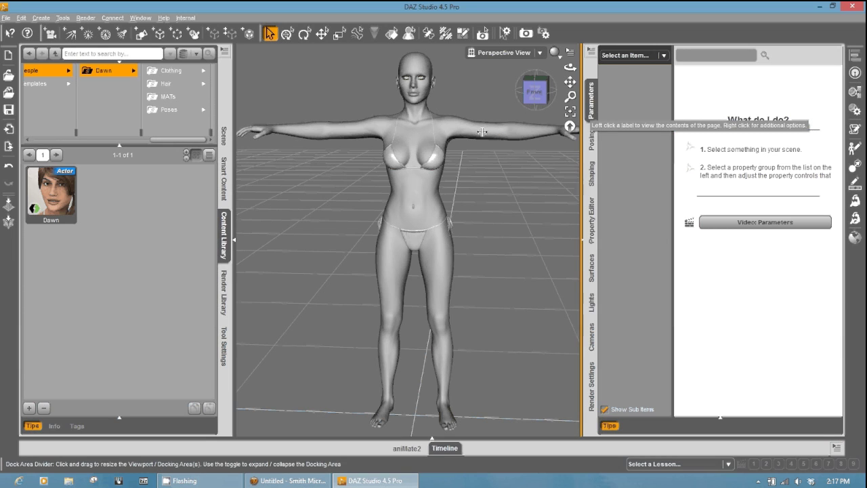
Step: Select Dawn, apply the Everyday Dancing 02 pose, and frame her upper body to check the bikini
left_click(630, 56)
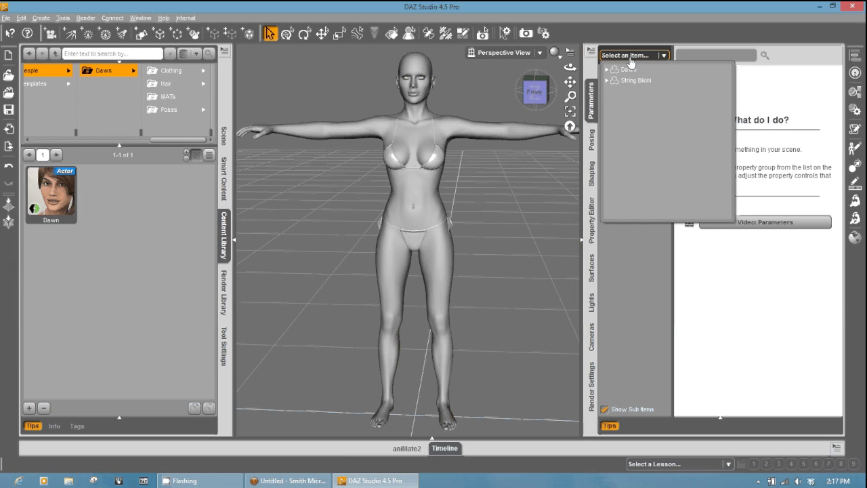
left_click(627, 70)
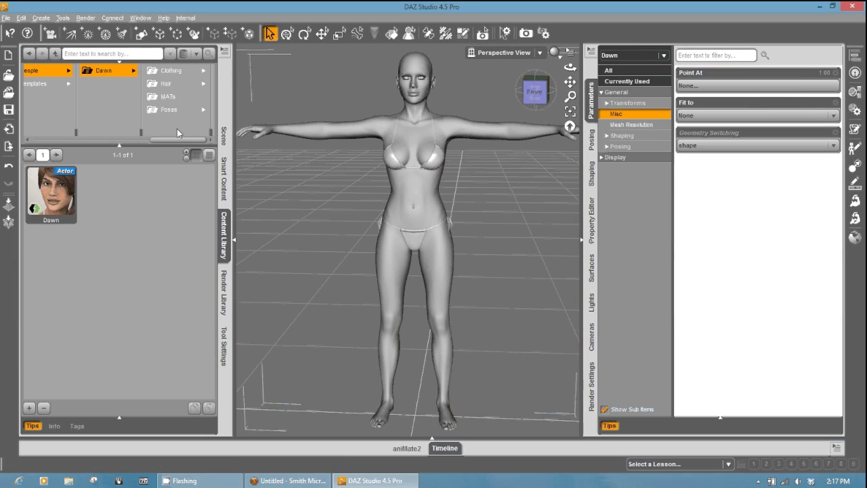
left_click(170, 109)
left_click(156, 74)
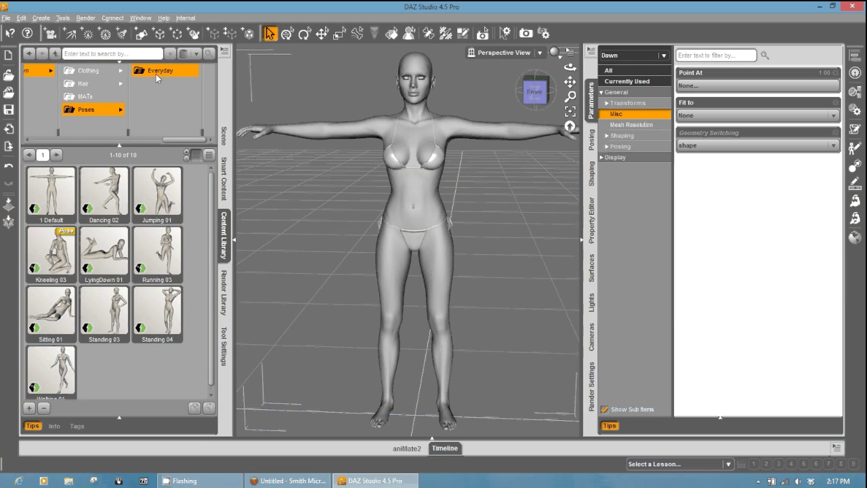
double_click(111, 193)
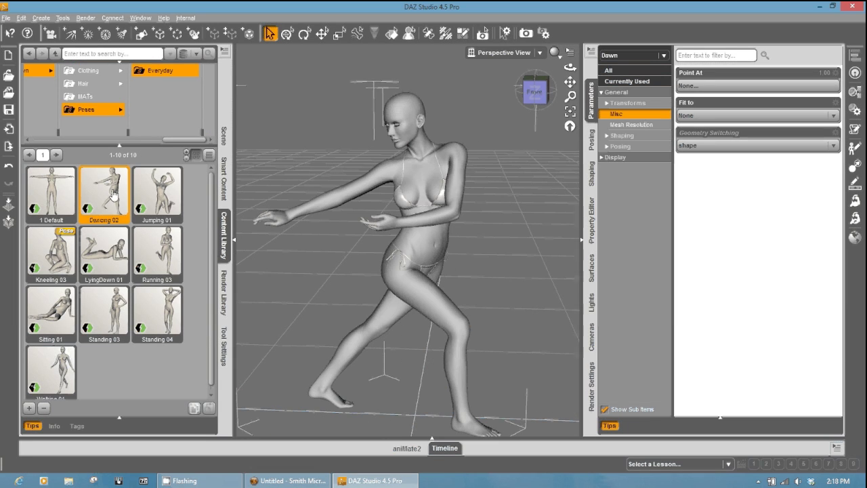
left_click_drag(571, 95, 528, 145)
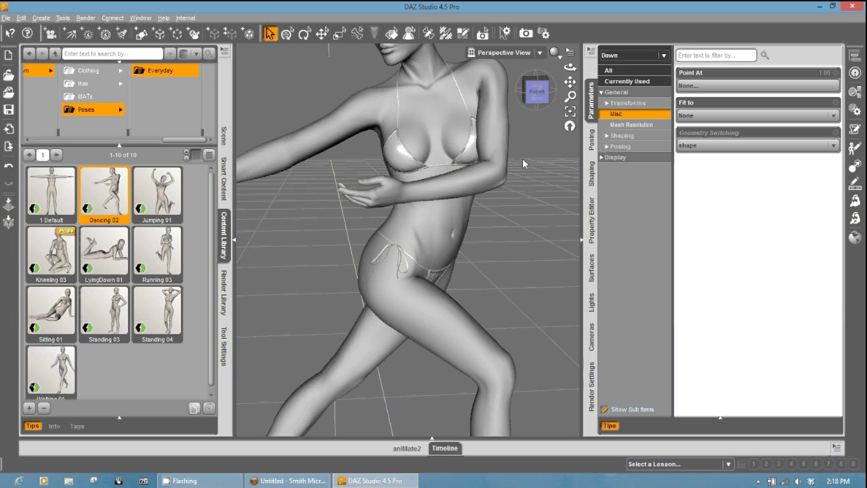
left_click(566, 125)
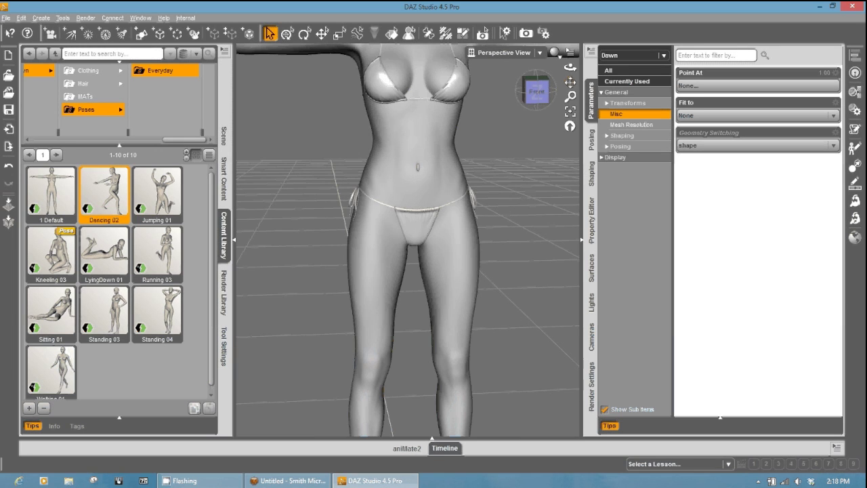
left_click_drag(570, 82, 570, 88)
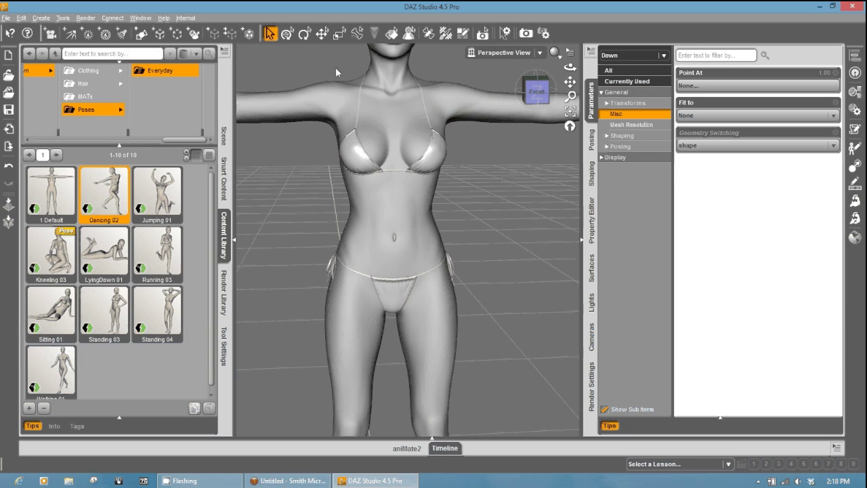
Step: Select the String Bikini and convert it to a subdivision mesh with Edit > Convert to SubD
left_click(644, 55)
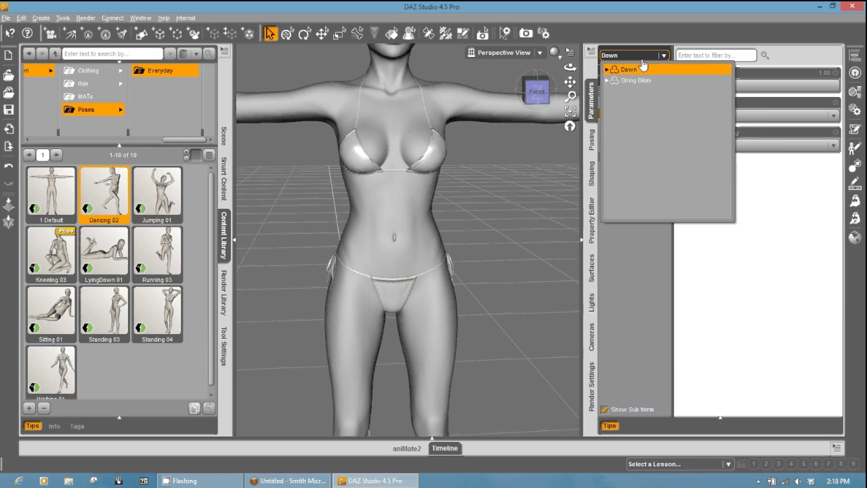
left_click(636, 80)
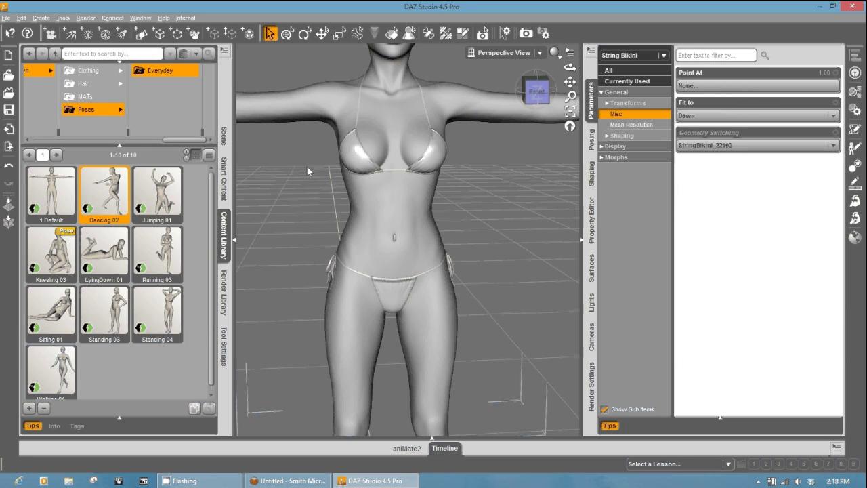
right_click(226, 139)
mouse_move(290, 201)
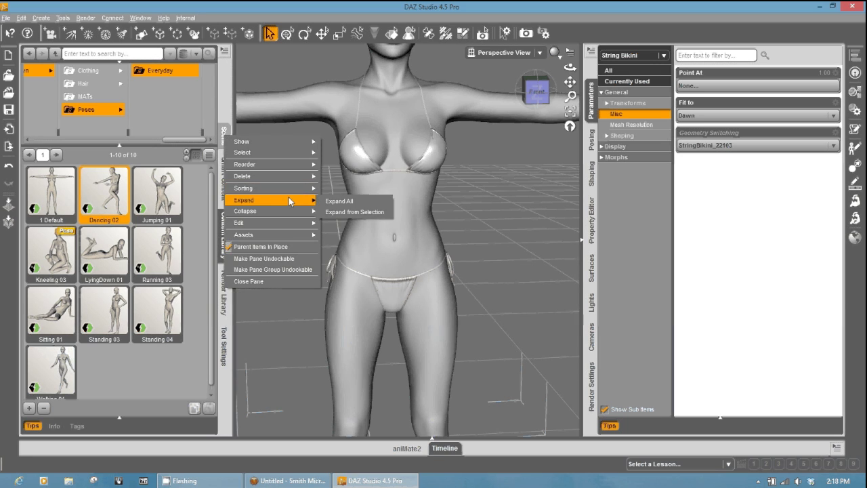
mouse_move(296, 223)
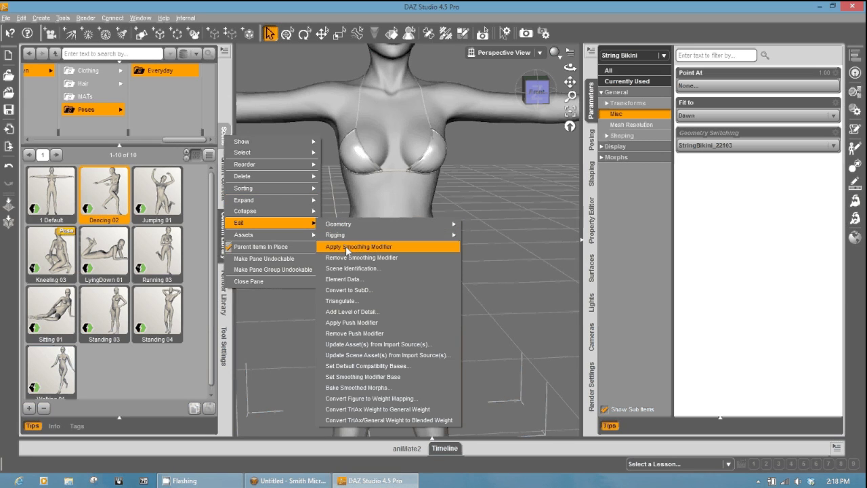
left_click(342, 292)
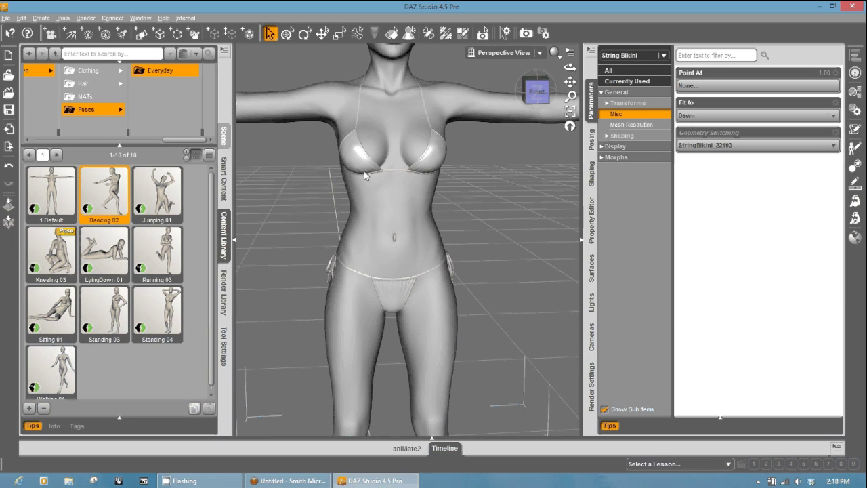
Step: Try Base, then settle the bikini's Mesh Resolution level on High Resolution
left_click(627, 126)
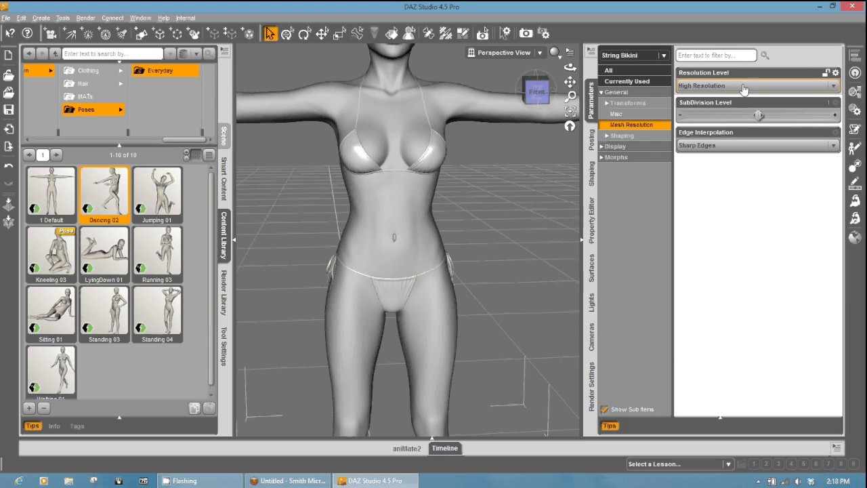
left_click(715, 86)
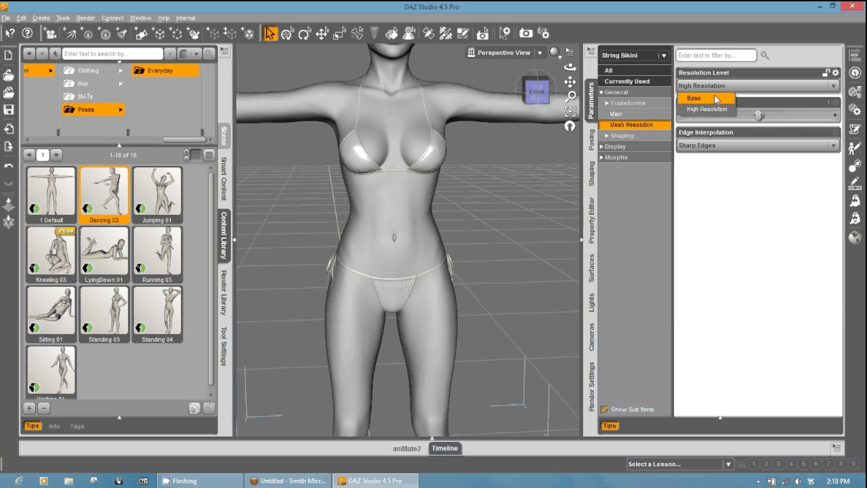
left_click(716, 99)
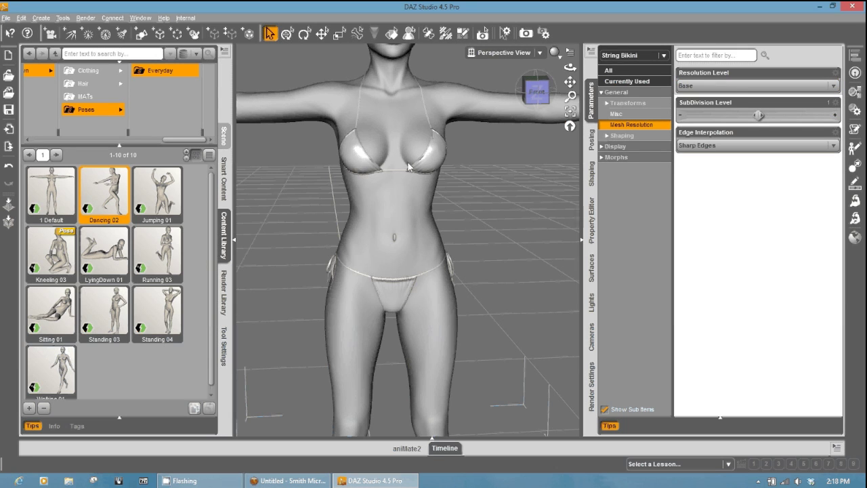
left_click(684, 86)
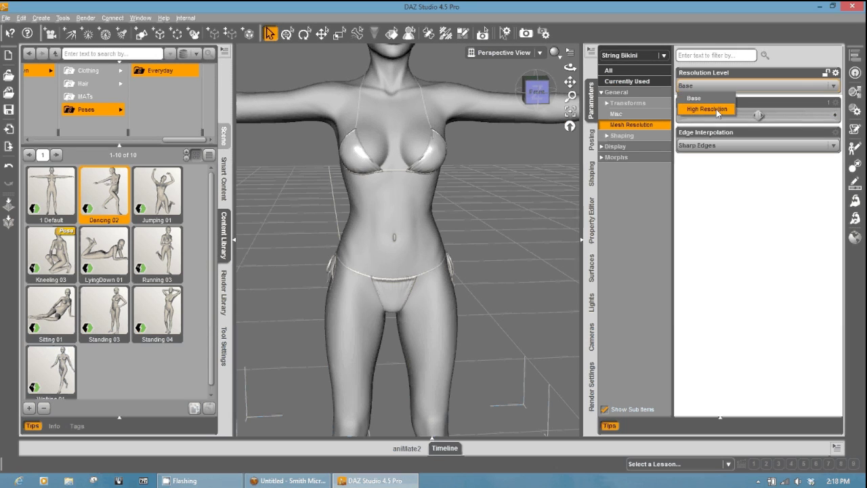
left_click(719, 108)
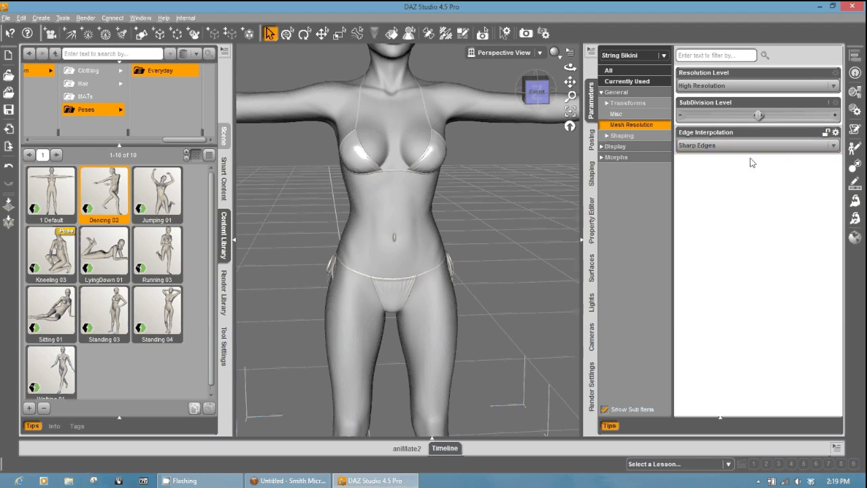
Step: Choose Sharp Edges and Corners in the bikini's Mesh Resolution Edge Interpolation dropdown
left_click(731, 147)
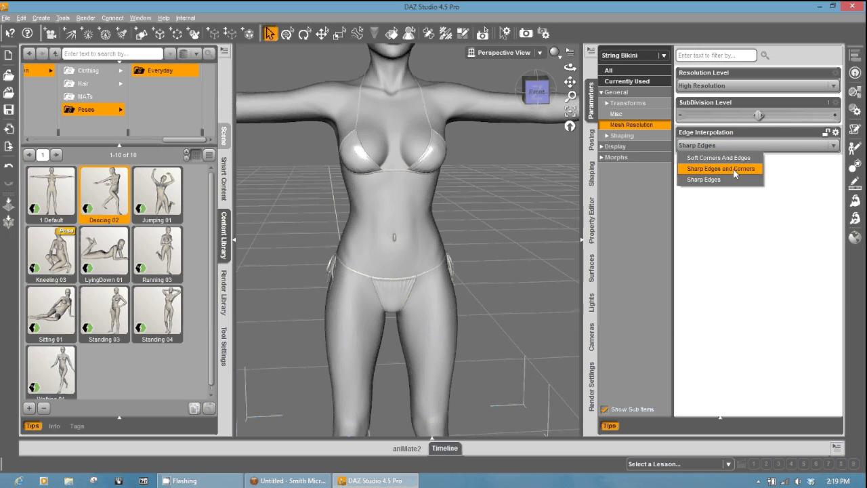
left_click(735, 175)
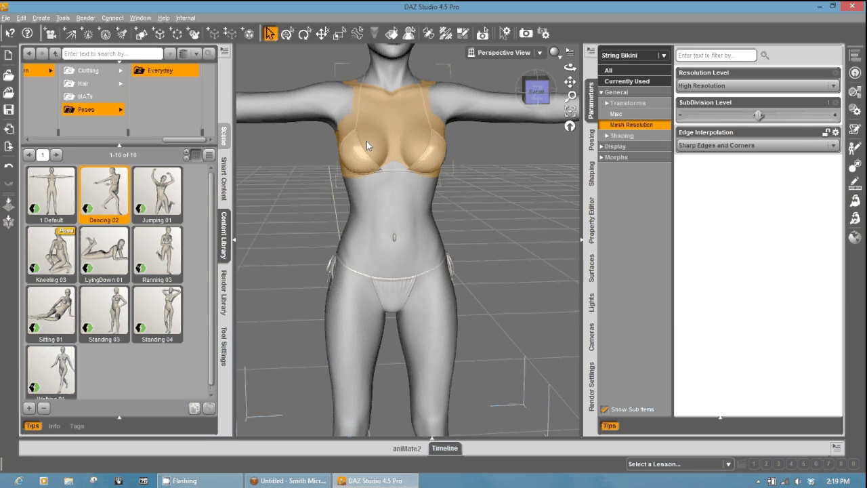
Step: Select Dawn and show her Shaping > Morphs > Torso > Breast cup morph sliders
left_click(636, 55)
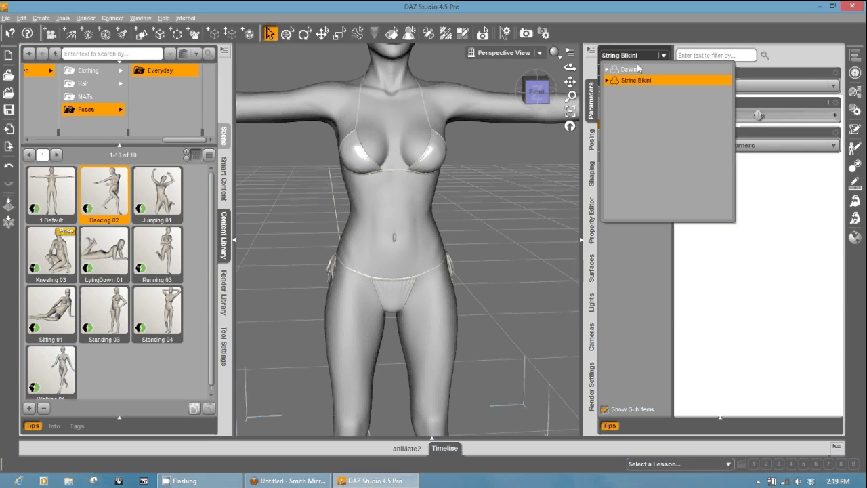
left_click(637, 69)
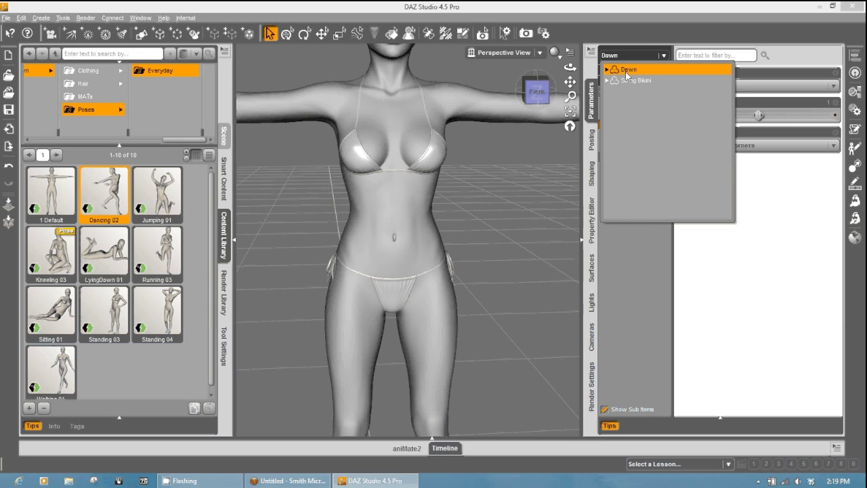
left_click(613, 277)
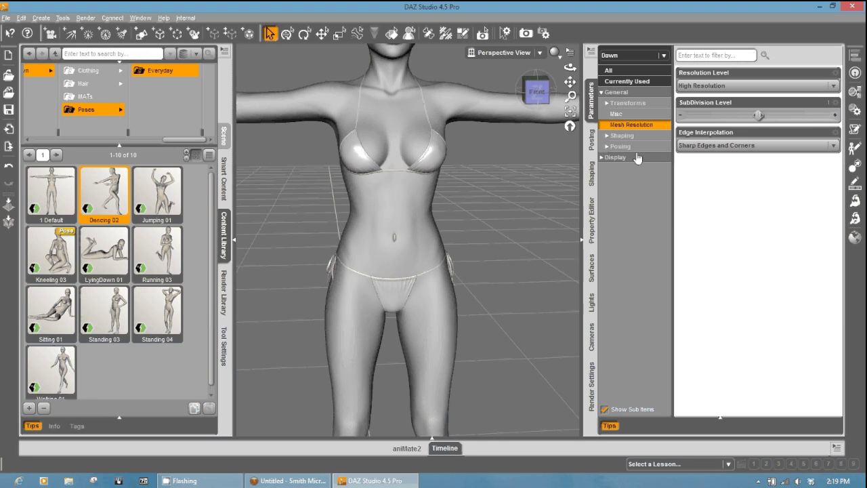
left_click(608, 137)
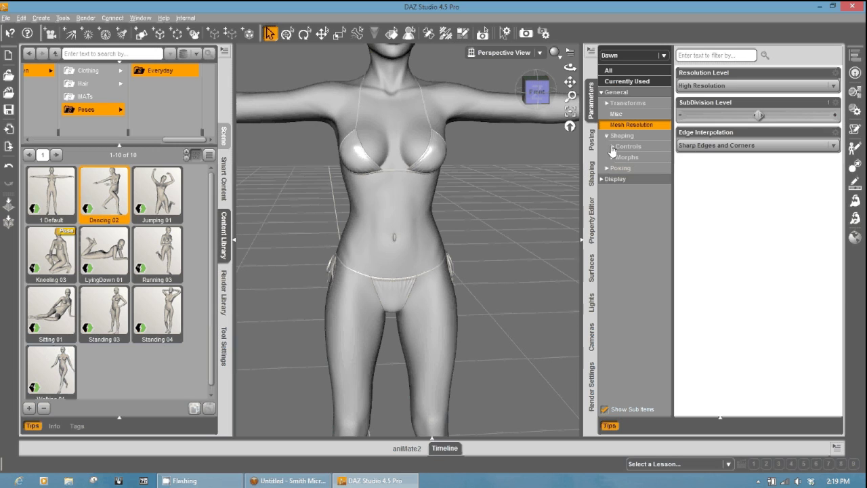
left_click(612, 158)
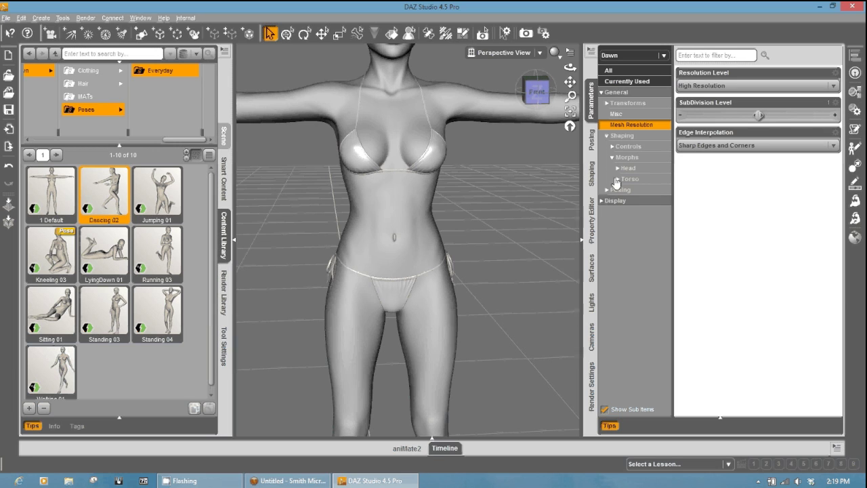
left_click(617, 180)
left_click(633, 189)
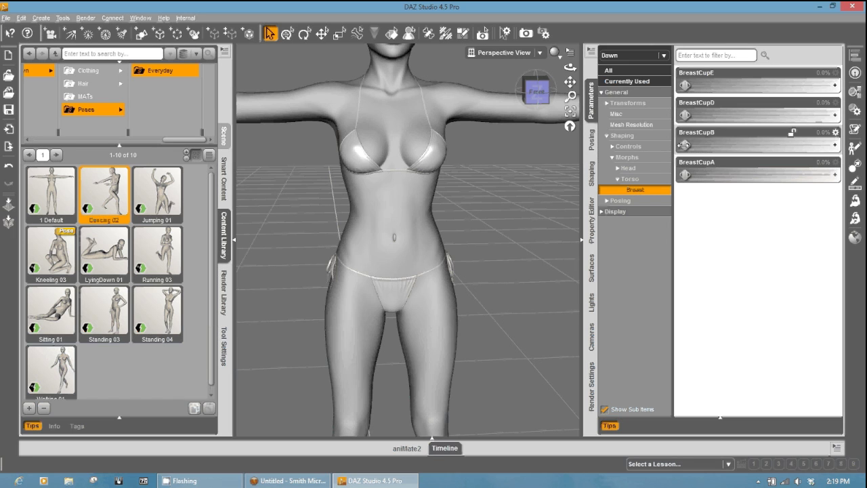
Step: Try the BreastCupB, BreastCupA and BreastCupD morphs to check the bikini follows Dawn's shape
mouse_move(685, 145)
left_mouse_down()
mouse_move(861, 146)
mouse_move(671, 150)
left_mouse_up()
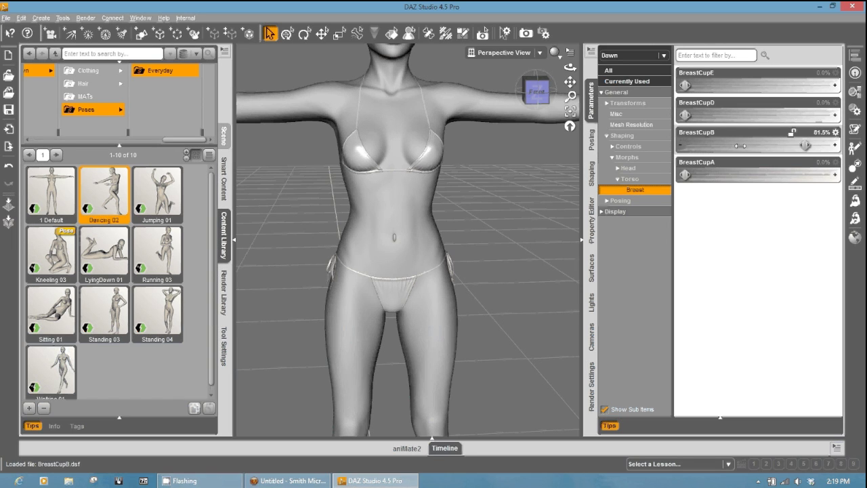
left_click_drag(745, 167, 787, 168)
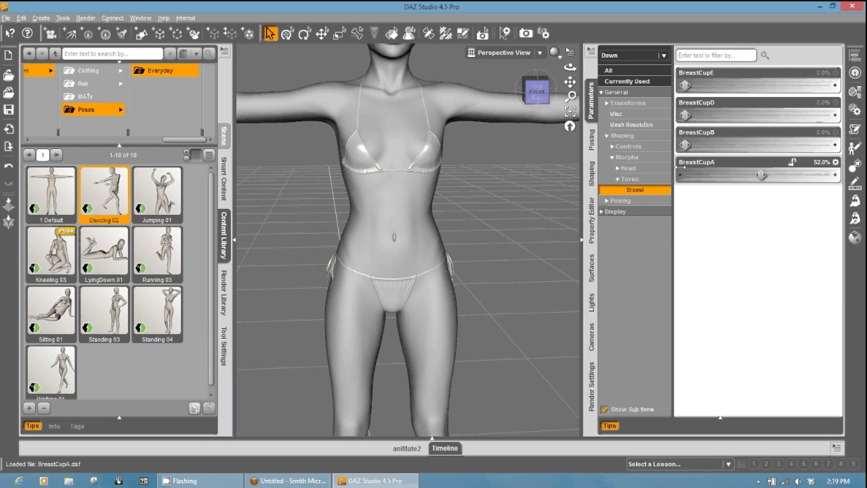
left_click_drag(681, 168, 671, 169)
left_click_drag(685, 110, 622, 125)
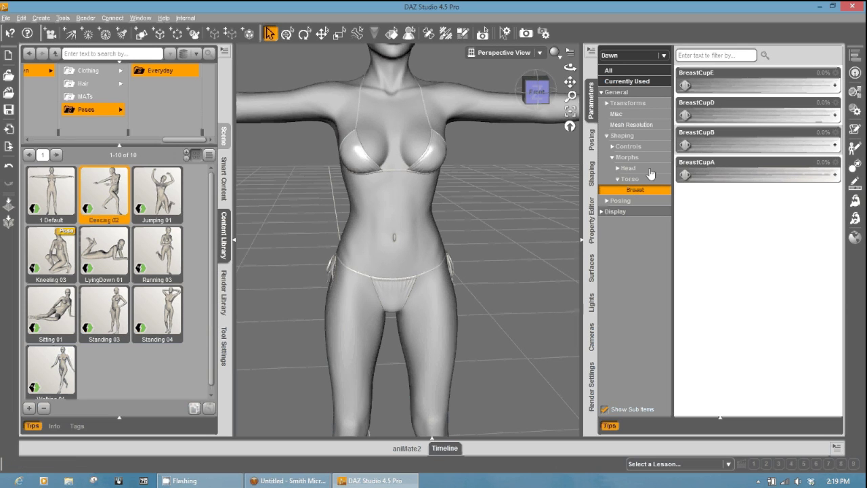
Step: Switch parameter editing to the String Bikini and show its Misc fitting settings
left_click(626, 59)
left_click(629, 80)
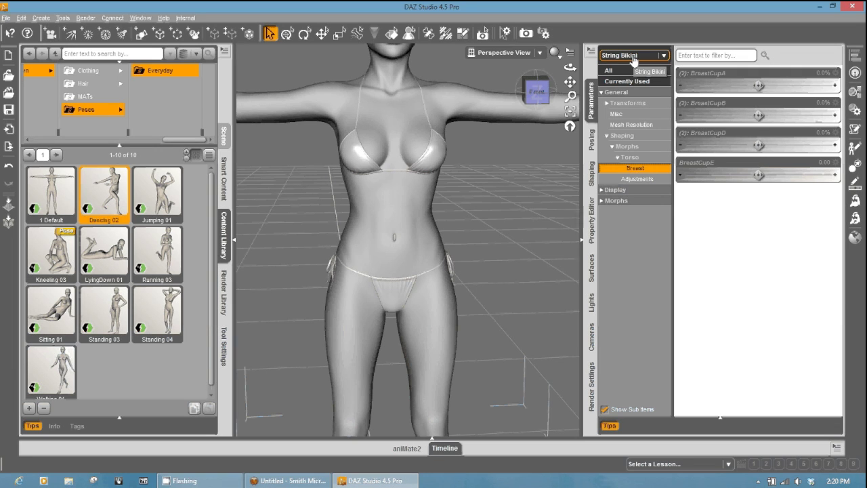
left_click(617, 114)
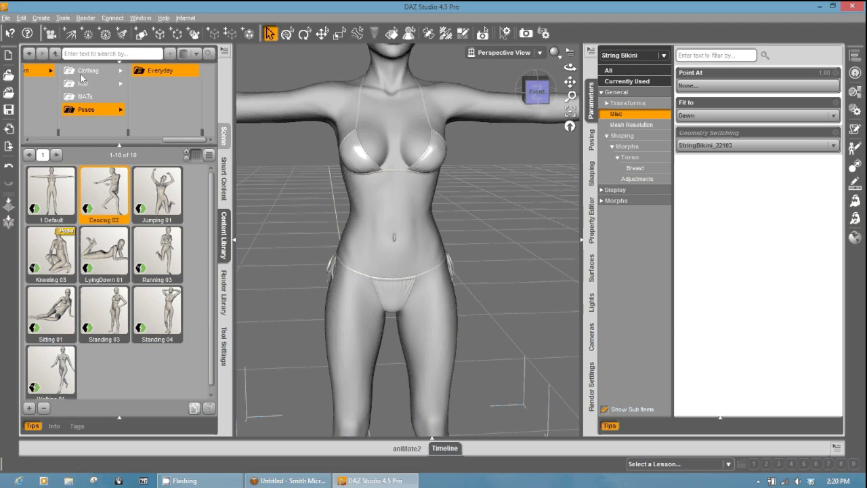
Step: Browse the Content Library to Dawn's Clothing > String Bikini folder
left_click_drag(172, 138, 154, 142)
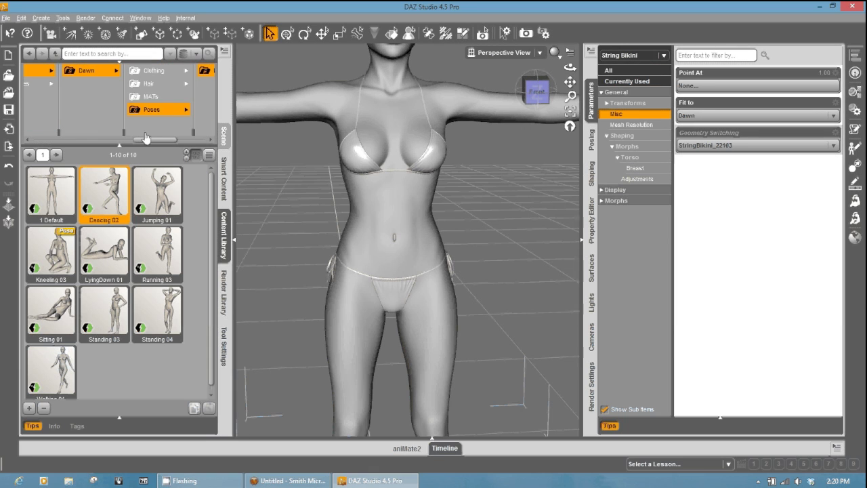
left_click(146, 71)
left_click(162, 83)
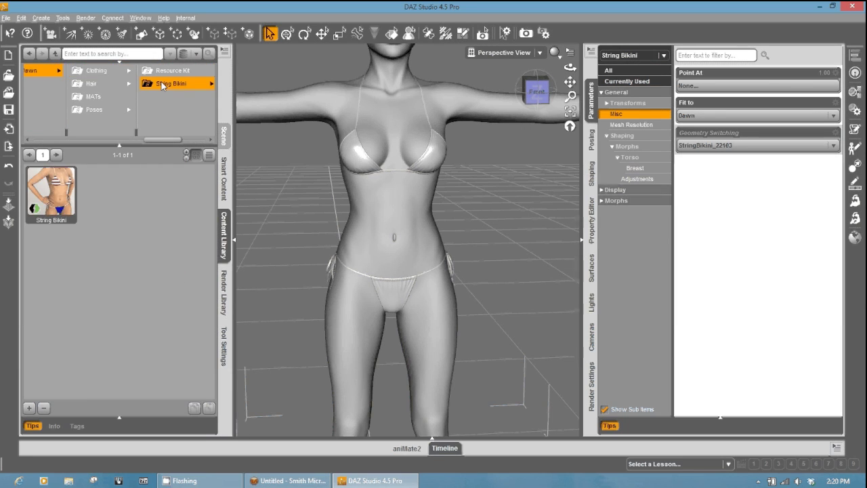
mouse_move(62, 201)
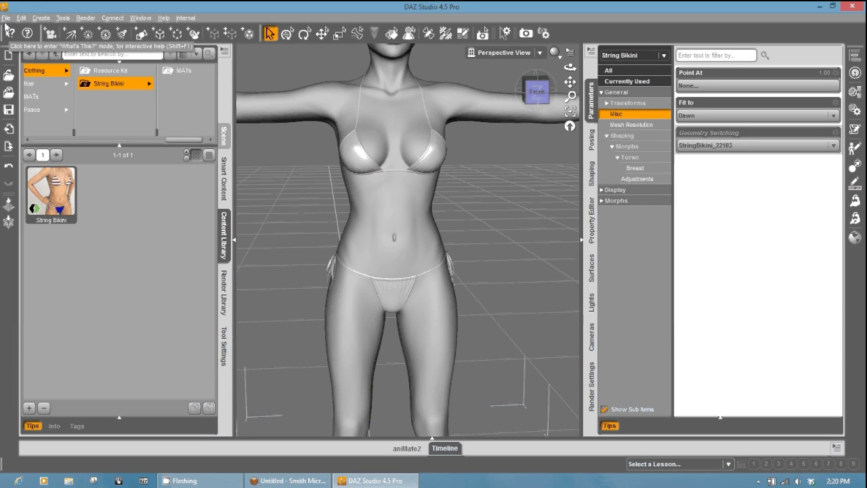
Step: Save the bikini as a Figure/Prop Asset named String Bikini2 in the String Bikini folder
left_click(6, 18)
mouse_move(52, 83)
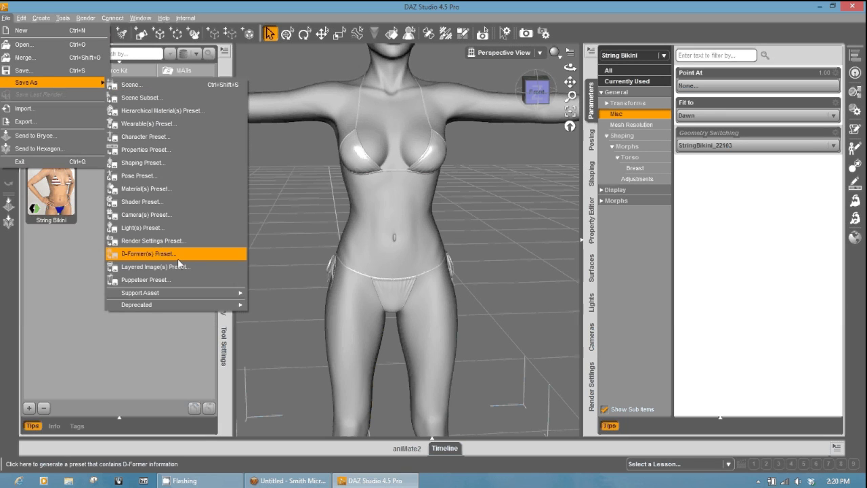
mouse_move(203, 292)
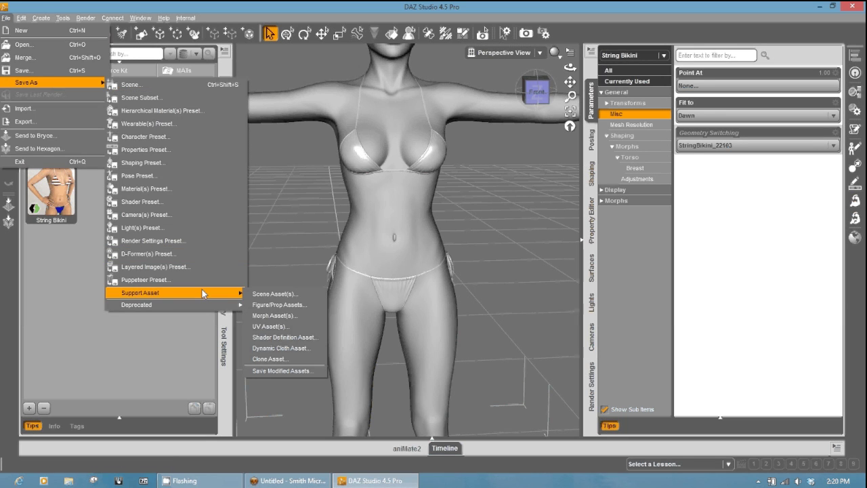
left_click(281, 305)
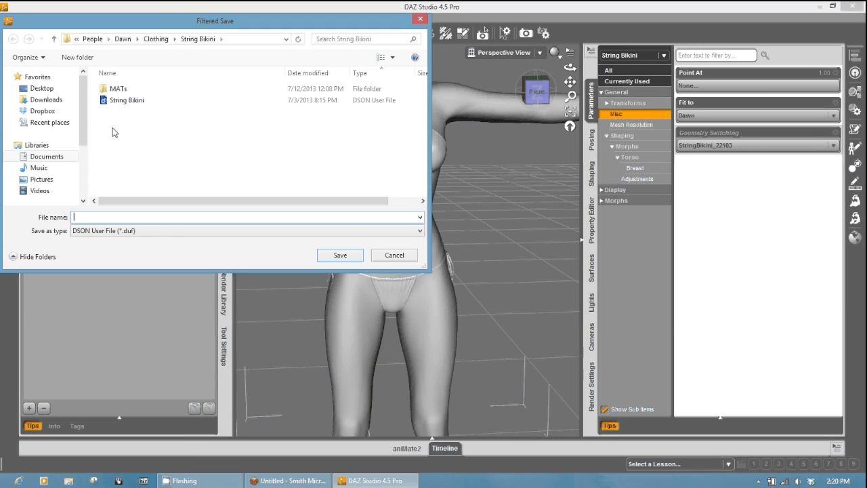
left_click(133, 100)
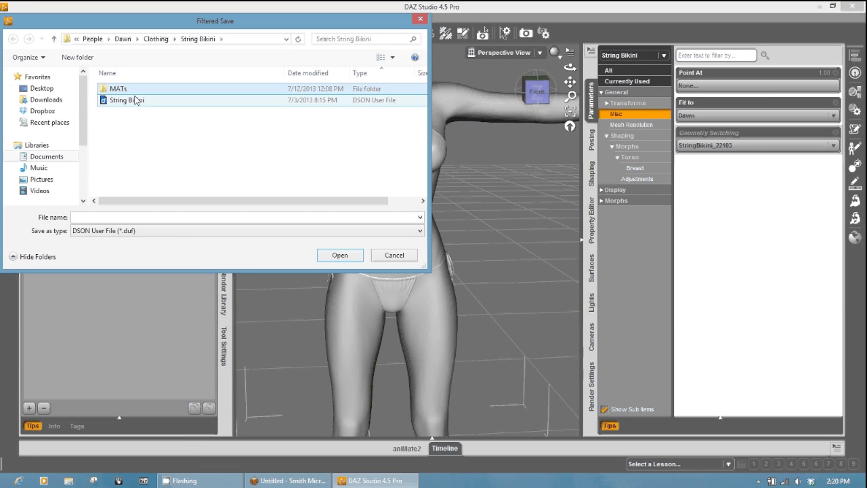
left_click(126, 216)
type("2")
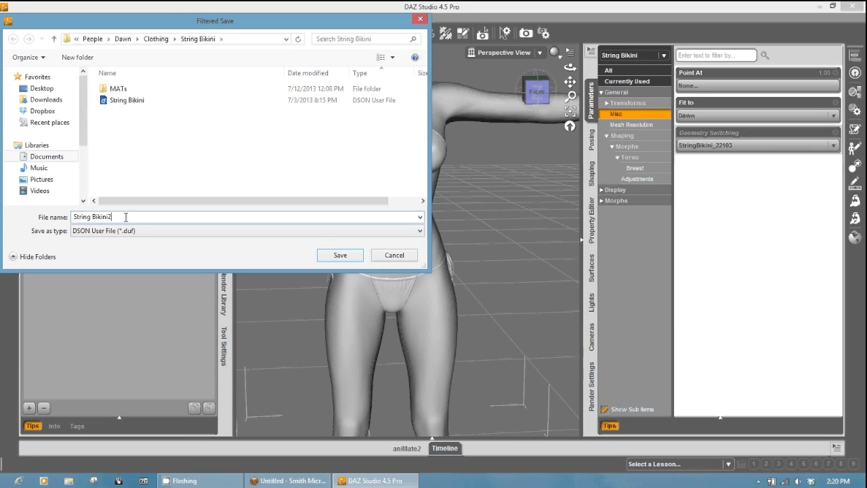
left_click(340, 256)
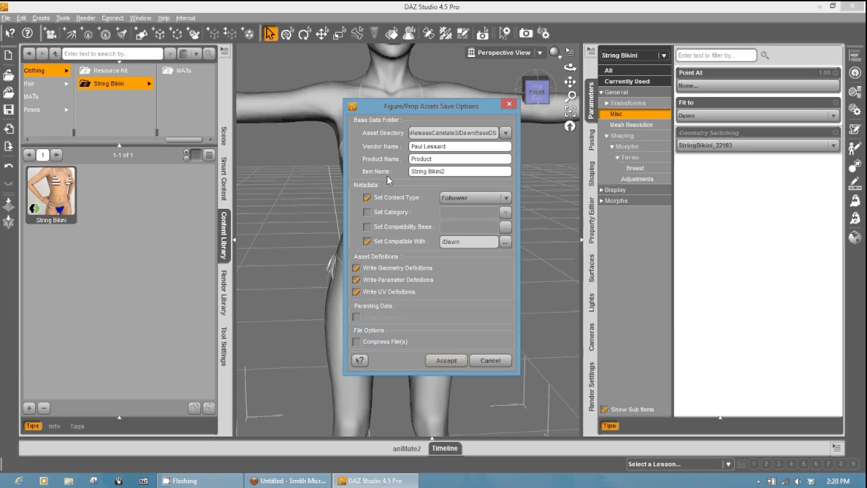
Step: Set vendor name HiveWire 3D, product name StringBikini2 and item name Bikini
left_click(452, 146)
key("ctrl+a")
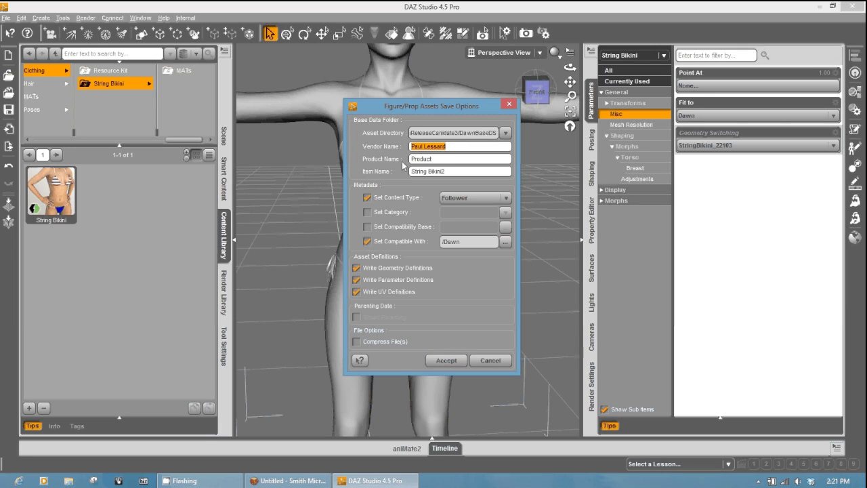
type("HiveWire 3D")
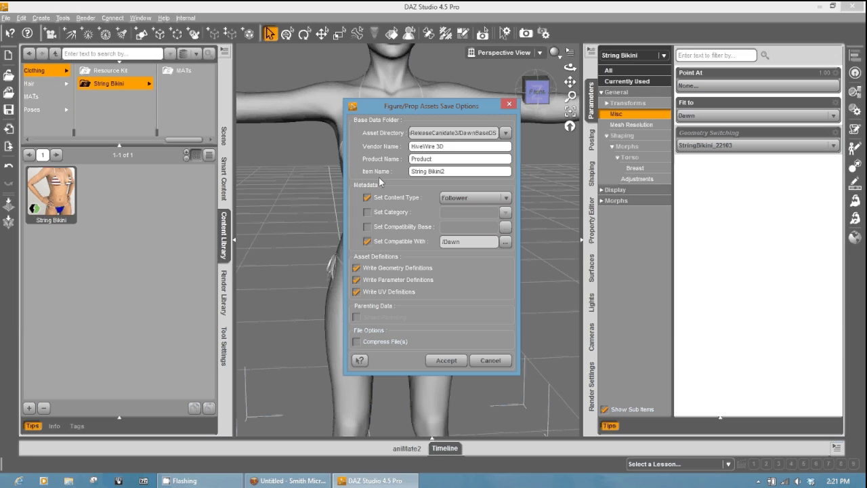
triple_click(451, 172)
key("BackSpace")
key("shift+Tab")
key("BackSpace")
type("StringBikini2")
key("Tab")
type("ik")
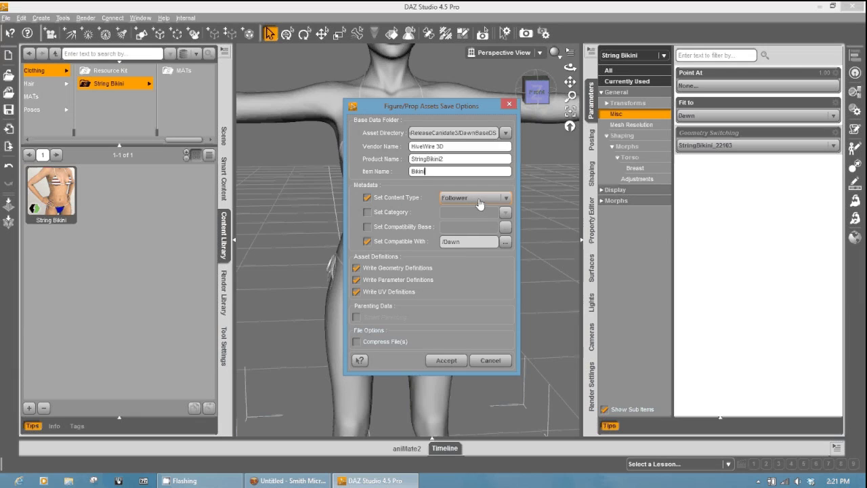
Step: Keep content type Follower and set the asset compatible with Dawn
left_click(505, 200)
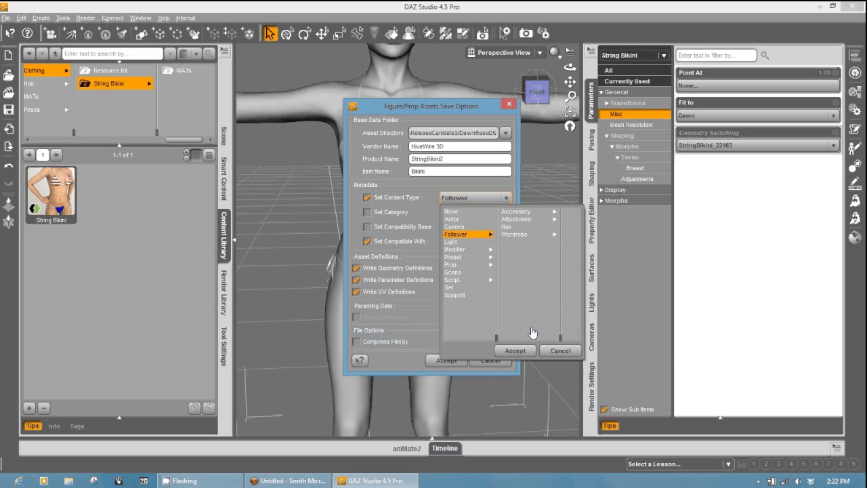
left_click(561, 350)
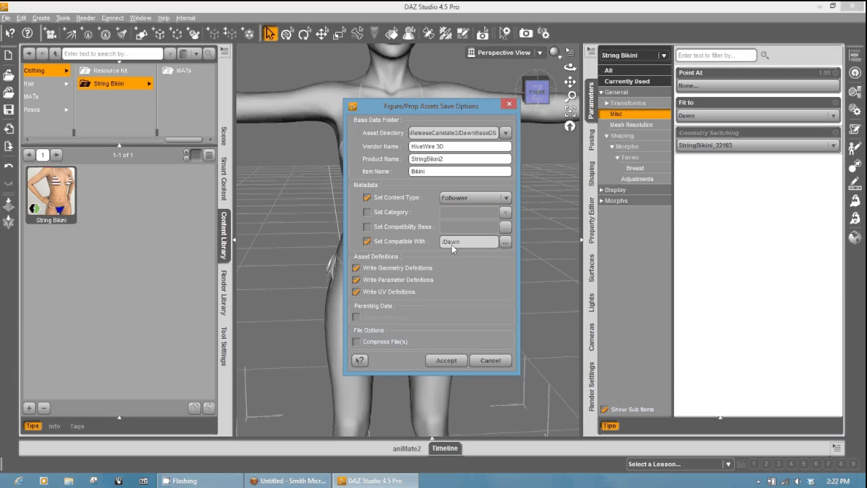
left_click(505, 245)
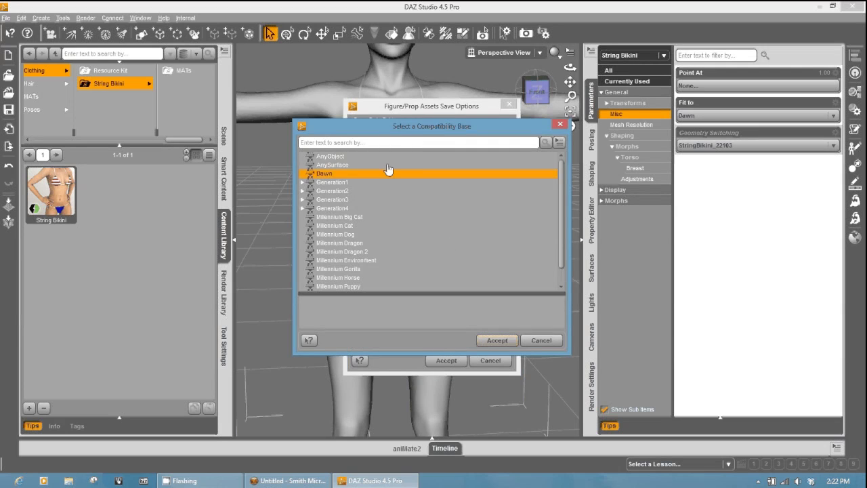
left_click(398, 218)
right_click(398, 218)
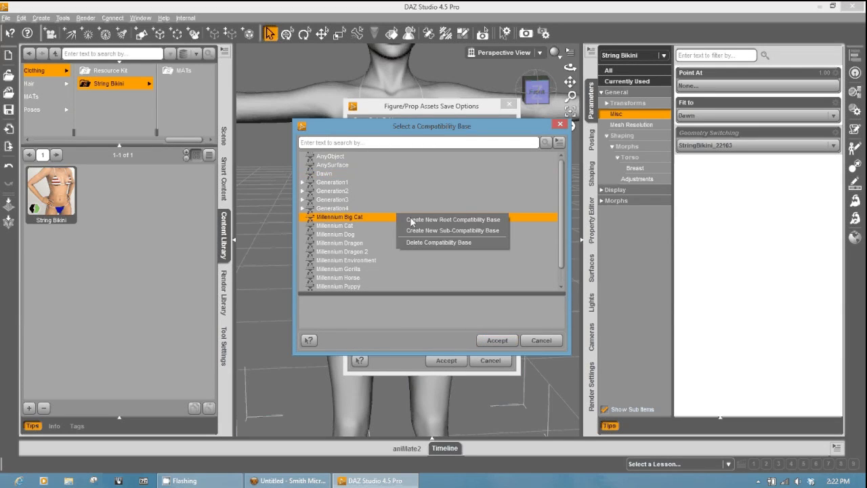
left_click(433, 220)
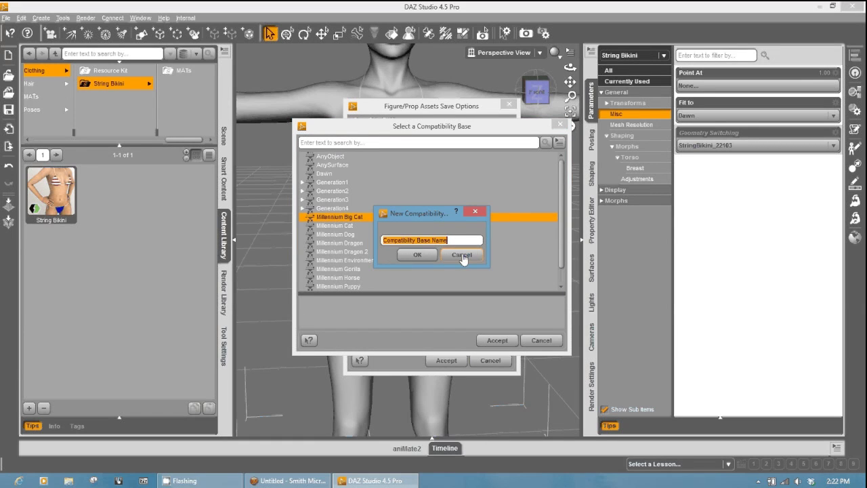
left_click(463, 254)
left_click(324, 174)
left_click(497, 340)
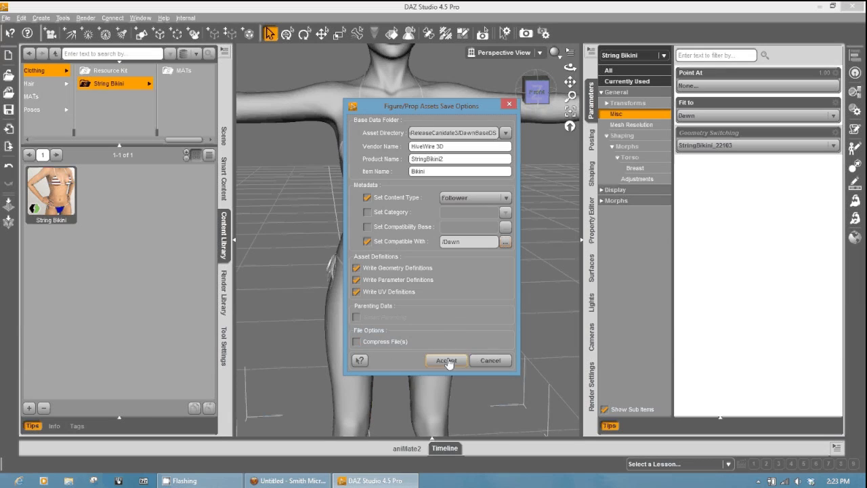
Step: Write the String Bikini2 asset, remove the original String Bikini from the scene, and select Dawn
left_click(444, 360)
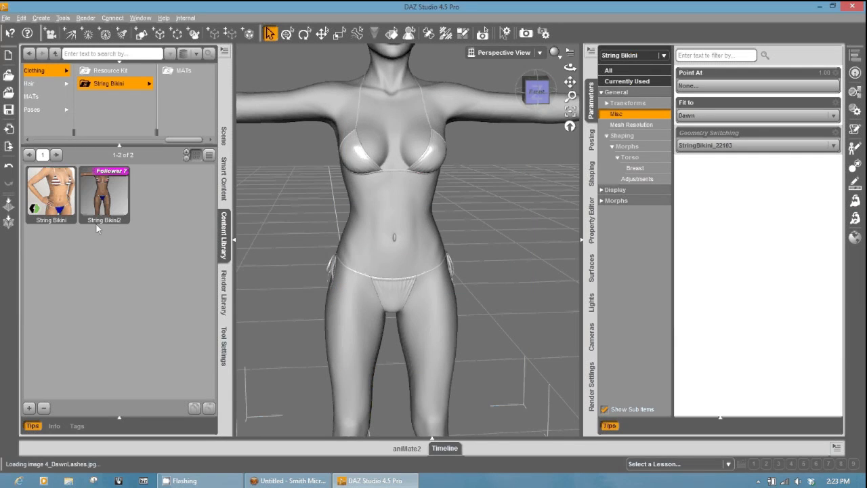
mouse_move(108, 195)
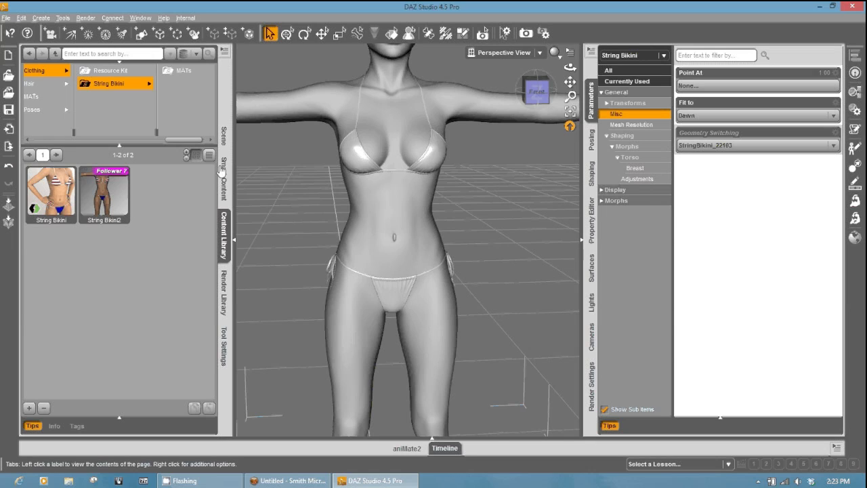
left_click(226, 140)
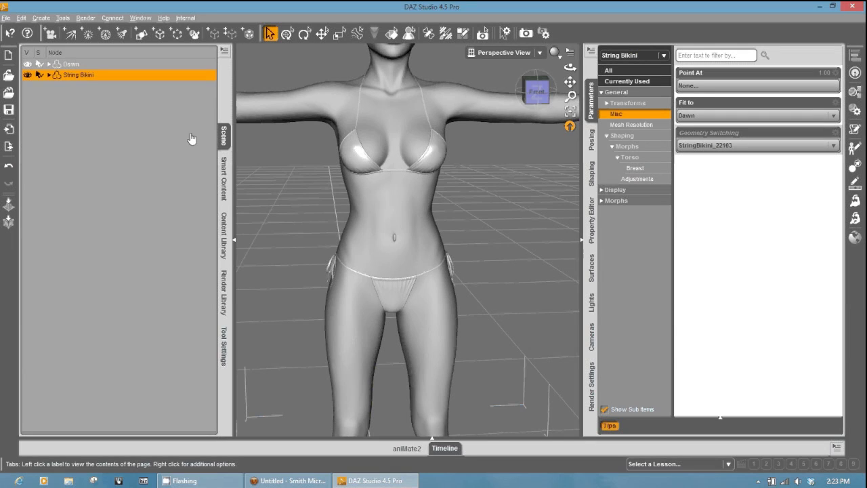
right_click(84, 79)
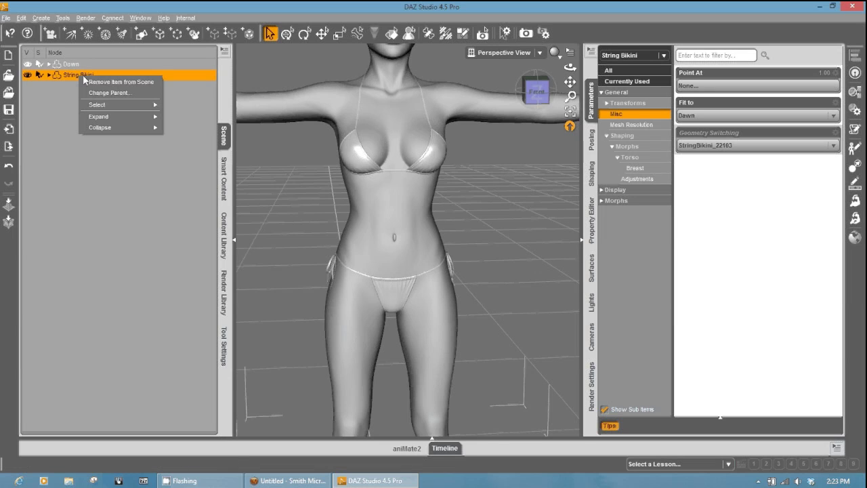
left_click(94, 81)
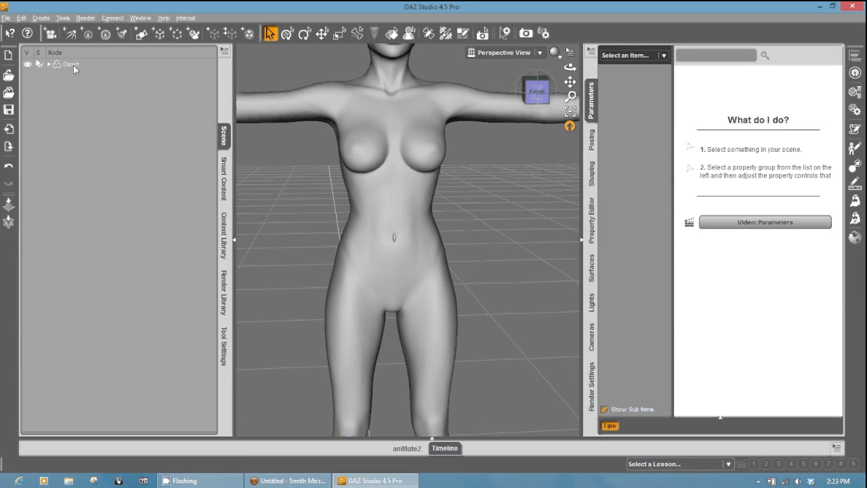
left_click(71, 64)
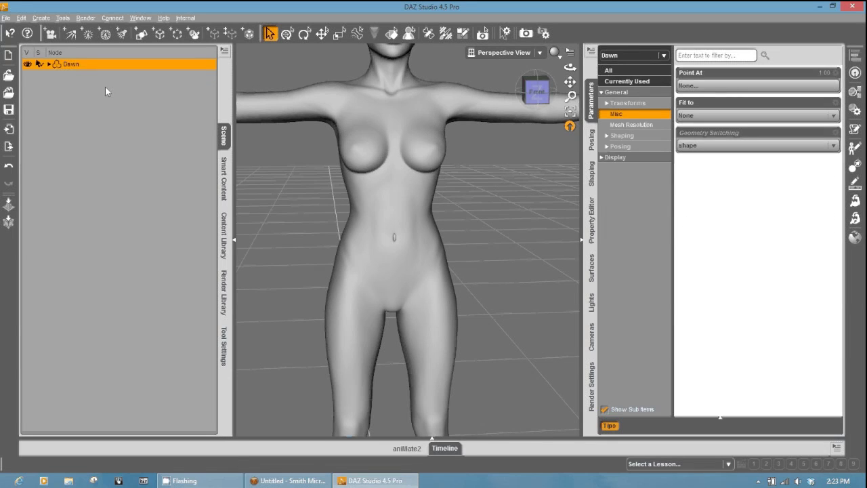
left_click(225, 232)
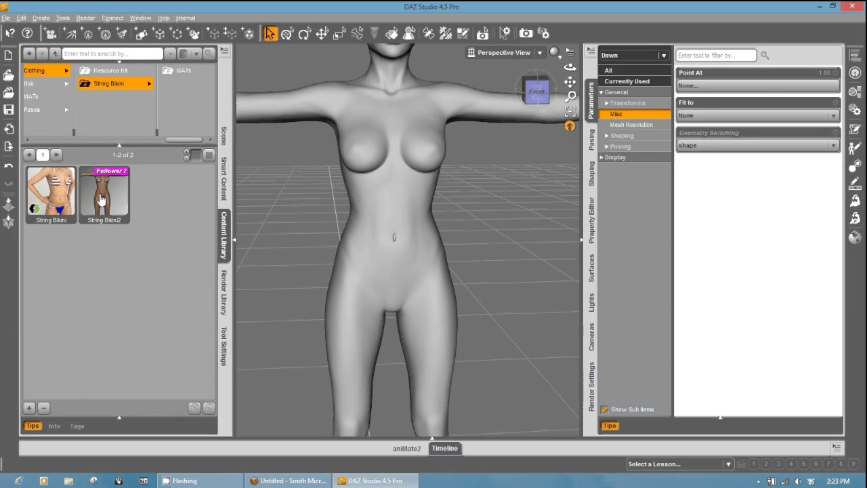
Step: Load the String Bikini2 follower from the library onto Dawn
double_click(101, 200)
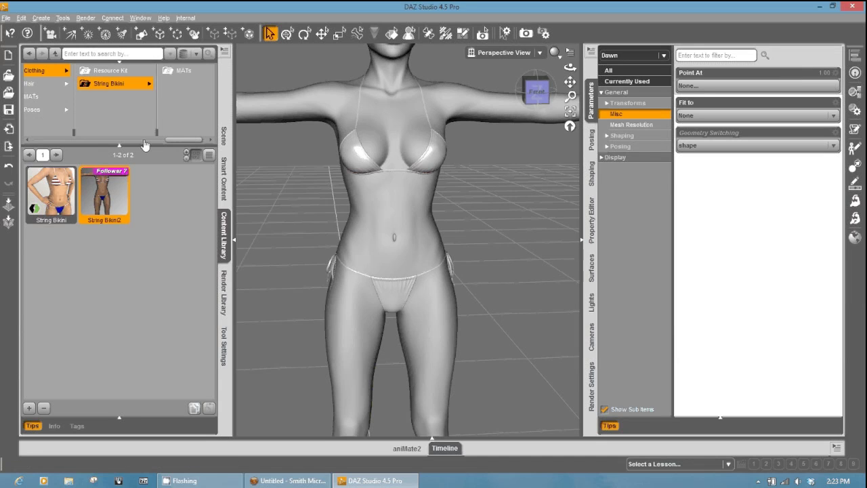
Step: Apply the Everyday Jumping 01 pose, then Dancing 02, to Dawn
left_click(41, 109)
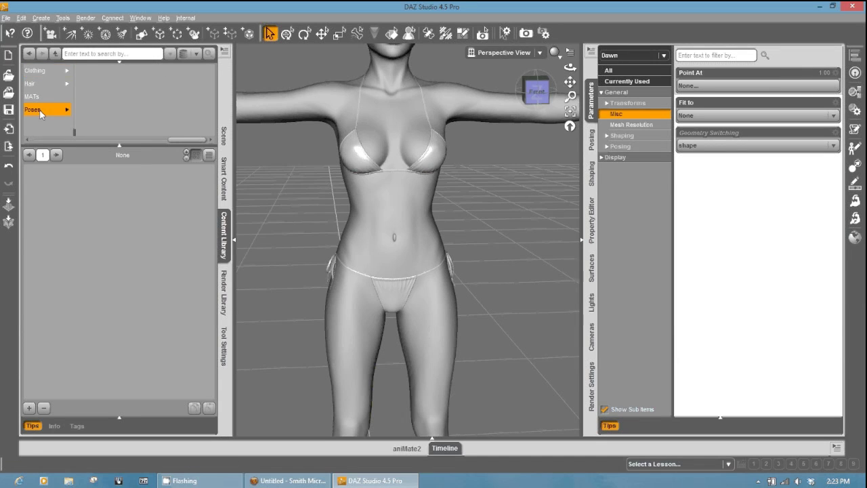
left_click(120, 72)
double_click(165, 198)
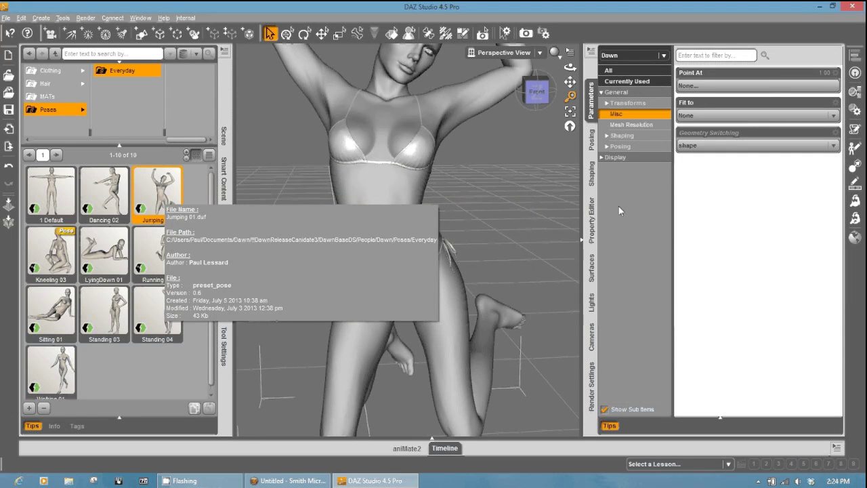
double_click(100, 198)
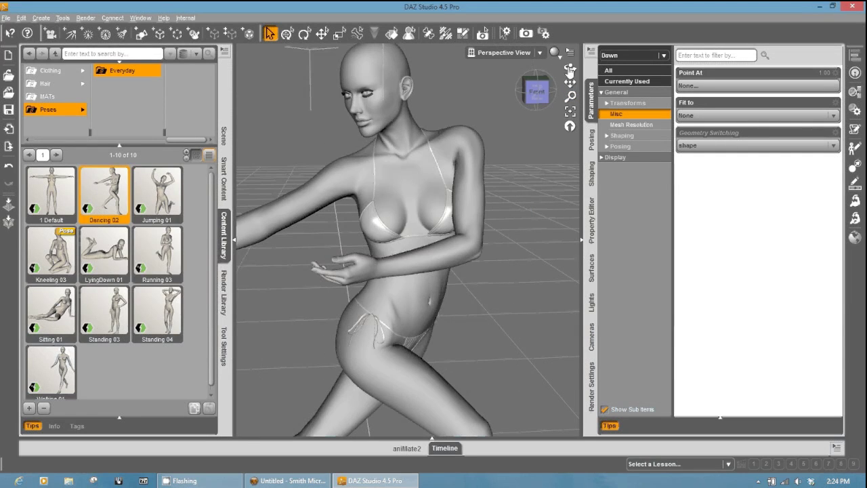